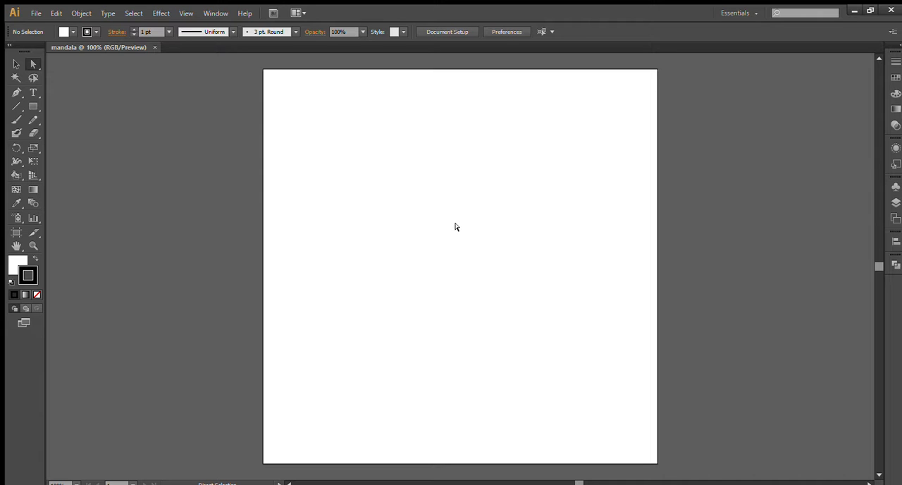
- Draw a closed, white-filled, black-stroked triangle with the Pen tool, about 206 px wide and 257 px tall, in the artboard's lower half
{"action": "left_click", "coordinate": [12, 92]}
{"action": "left_click", "coordinate": [16, 263]}
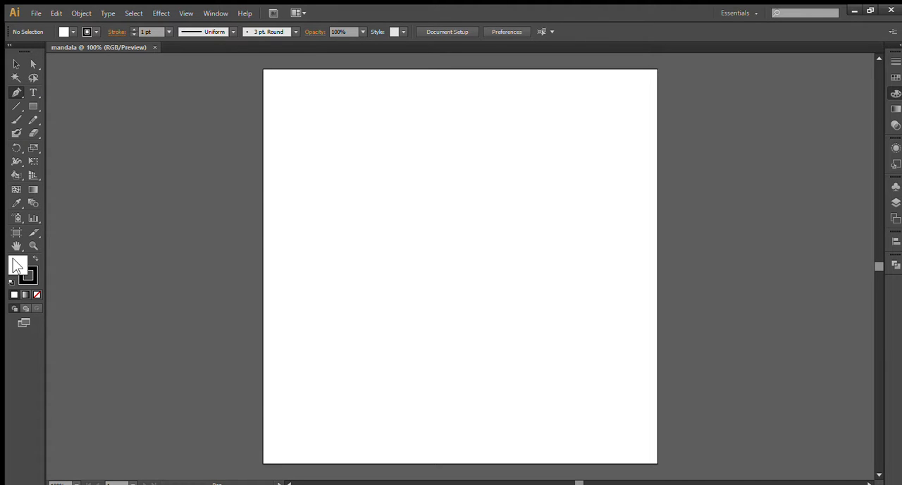
{"action": "left_click", "coordinate": [30, 274]}
{"action": "left_click", "coordinate": [17, 93]}
{"action": "left_click", "coordinate": [356, 390]}
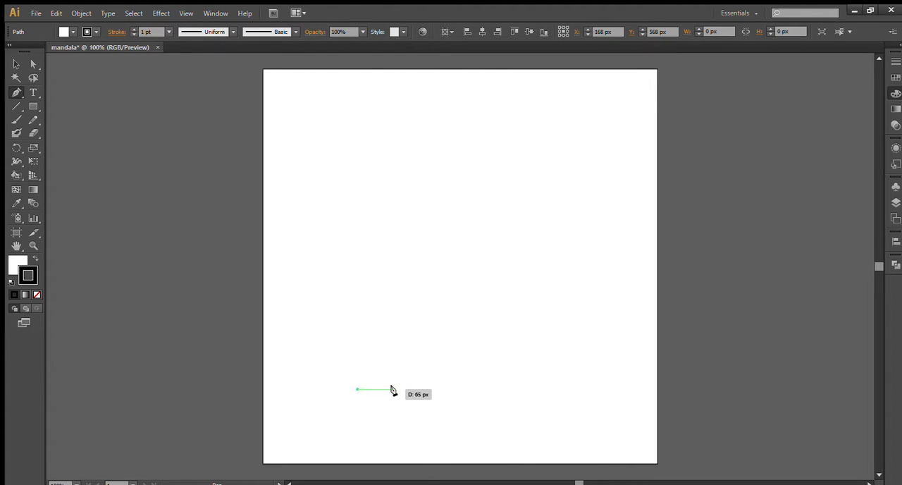
{"action": "left_click", "coordinate": [473, 389]}
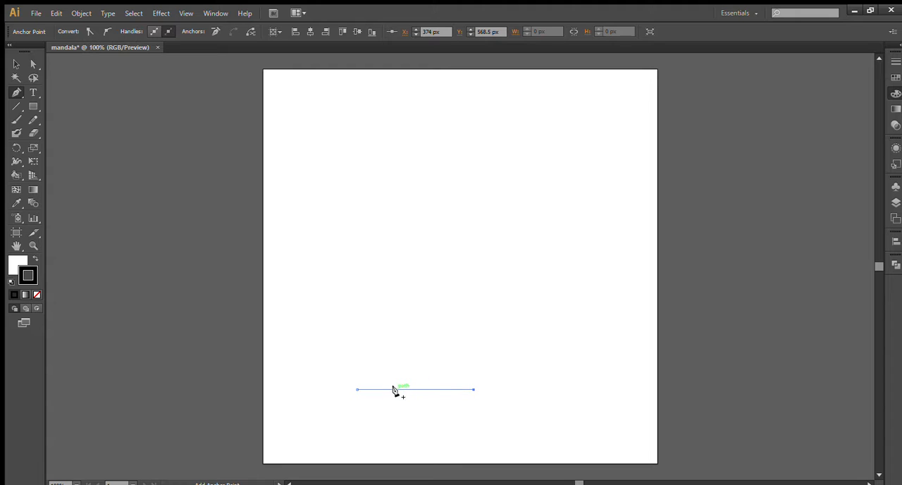
{"action": "left_click", "coordinate": [416, 389]}
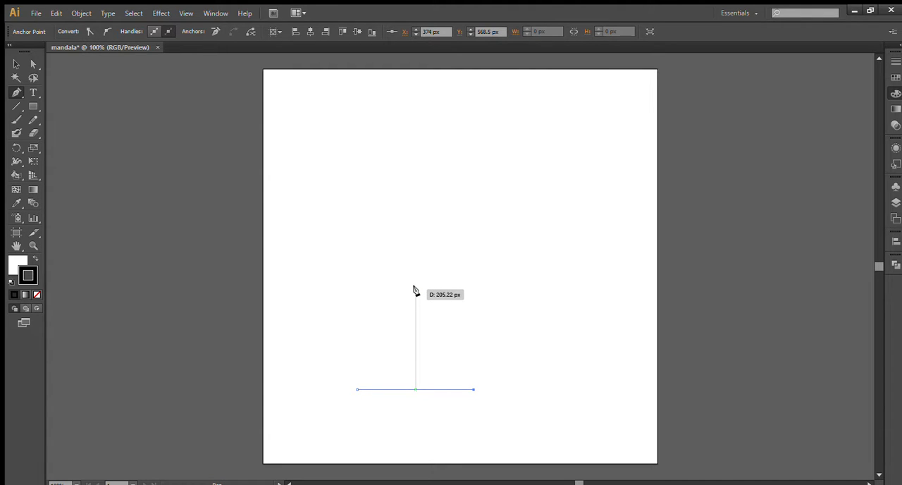
{"action": "left_click", "coordinate": [416, 245]}
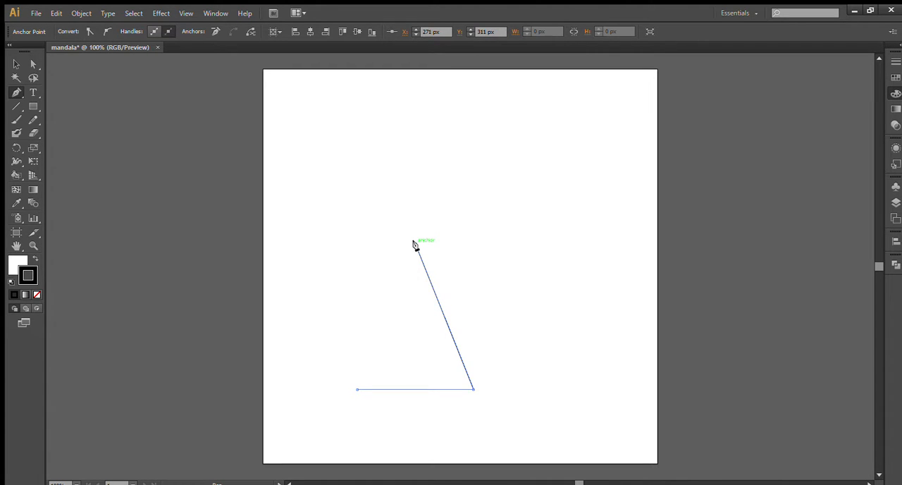
{"action": "left_click", "coordinate": [359, 388]}
- Resize the triangle to about 176 px wide by 266 px tall and move it to the horizontal centre of the artboard's lower half
{"action": "left_click", "coordinate": [16, 64]}
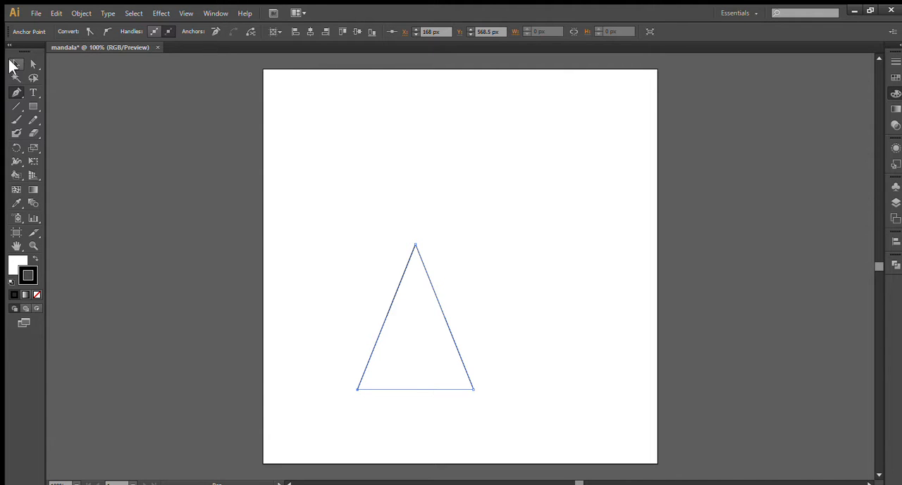
{"action": "left_click_drag", "start_coordinate": [414, 246], "coordinate": [415, 308]}
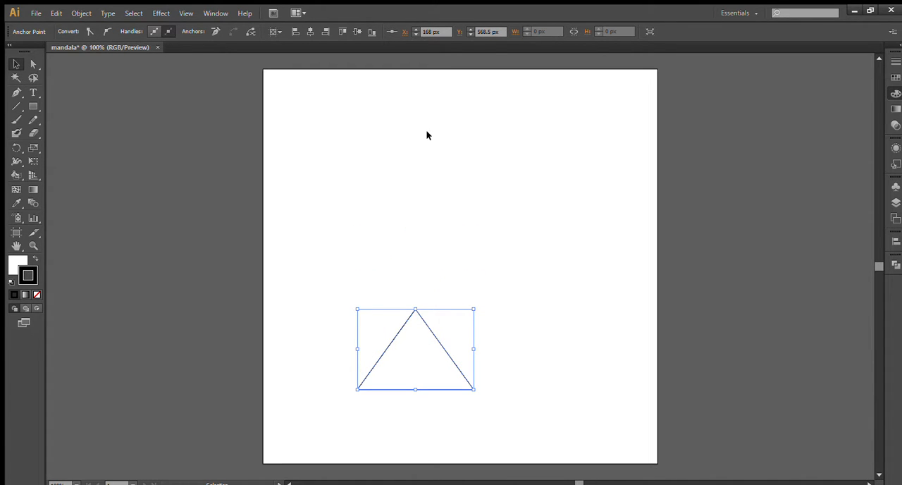
{"action": "left_click_drag", "start_coordinate": [415, 309], "coordinate": [424, 214]}
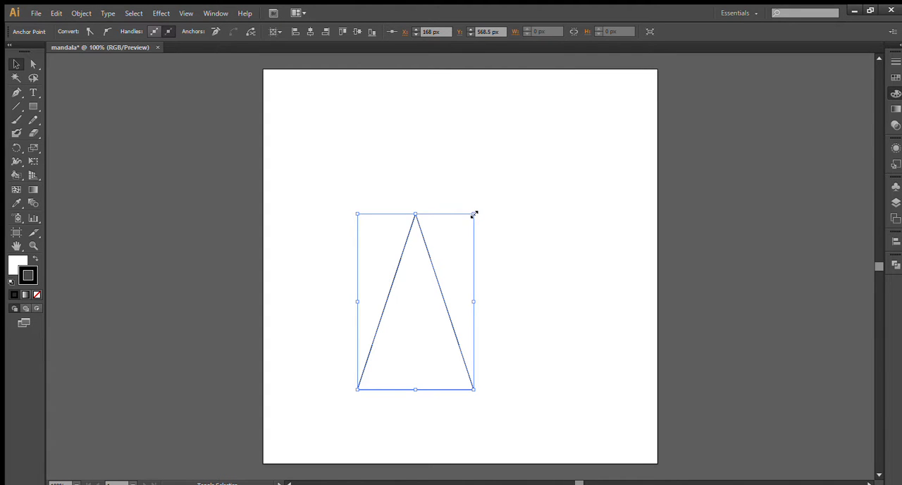
{"action": "left_click_drag", "start_coordinate": [474, 213], "coordinate": [457, 240]}
{"action": "left_click_drag", "start_coordinate": [420, 299], "coordinate": [473, 322]}
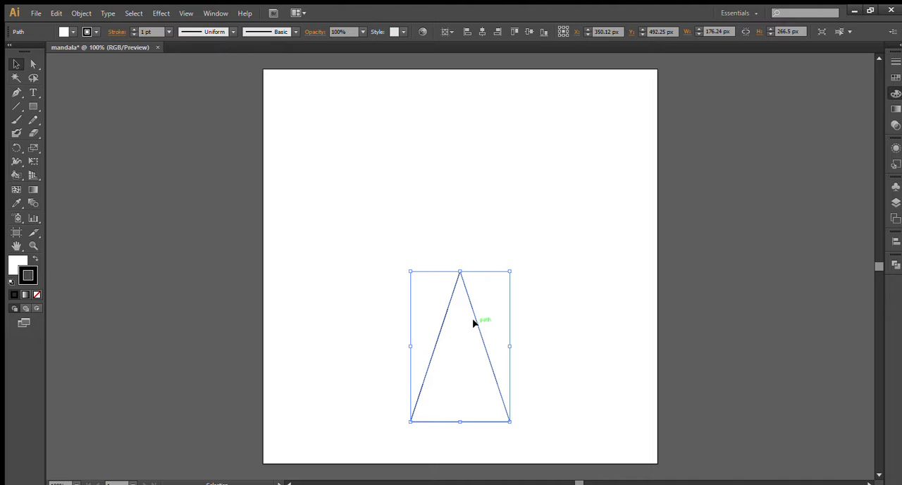
- Paint six black wavy Paintbrush strokes across the triangle's upper half, extending past both of its sides
{"action": "scroll", "coordinate": [445, 381], "scroll_direction": "up", "scroll_amount": 2, "text": "alt"}
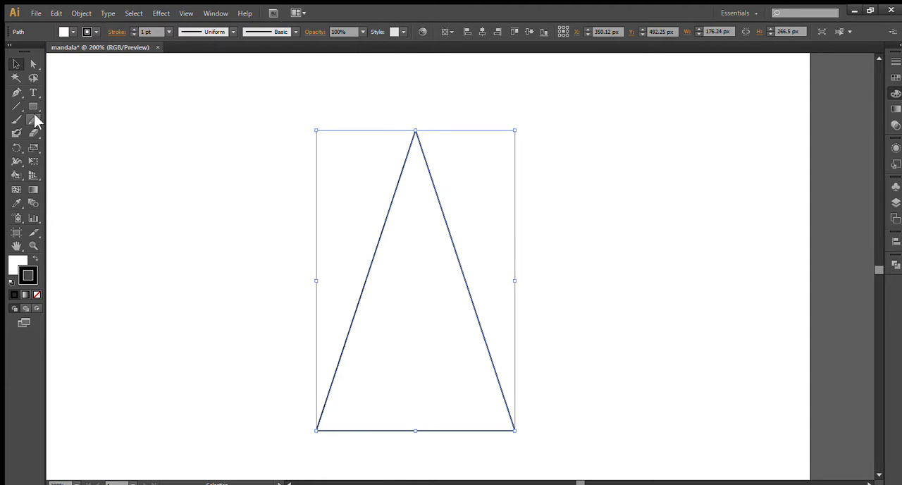
{"action": "left_click", "coordinate": [12, 122]}
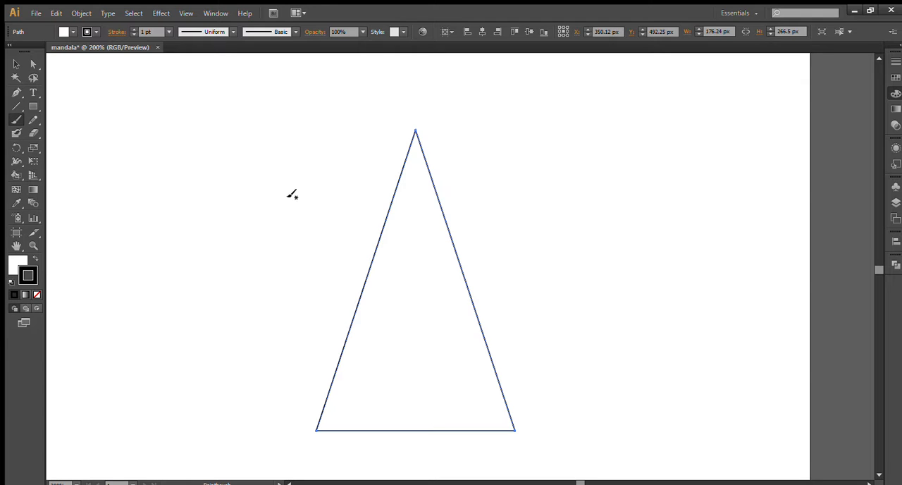
{"action": "mouse_move", "coordinate": [362, 182]}
{"action": "left_mouse_down"}
{"action": "mouse_move", "coordinate": [389, 195]}
{"action": "mouse_move", "coordinate": [470, 157]}
{"action": "left_mouse_up"}
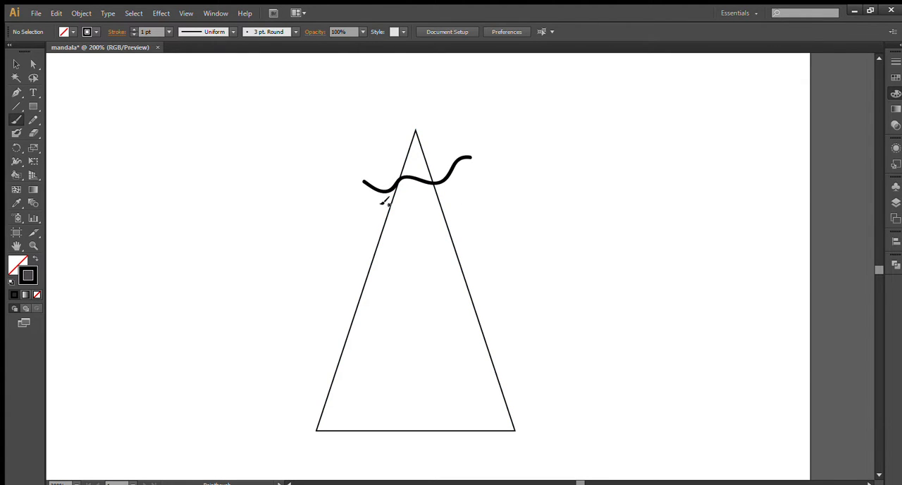
{"action": "mouse_move", "coordinate": [357, 211]}
{"action": "left_mouse_down"}
{"action": "mouse_move", "coordinate": [488, 189]}
{"action": "mouse_move", "coordinate": [341, 243]}
{"action": "mouse_move", "coordinate": [349, 262]}
{"action": "mouse_move", "coordinate": [482, 224]}
{"action": "left_mouse_up"}
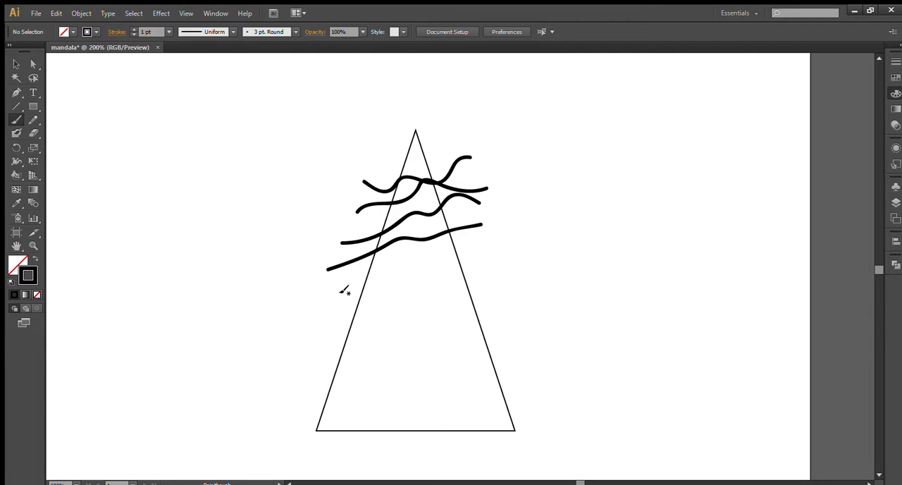
{"action": "left_click_drag", "start_coordinate": [340, 286], "coordinate": [481, 243]}
{"action": "mouse_move", "coordinate": [372, 156]}
{"action": "left_mouse_down"}
{"action": "mouse_move", "coordinate": [414, 161]}
{"action": "mouse_move", "coordinate": [461, 141]}
{"action": "left_mouse_up"}
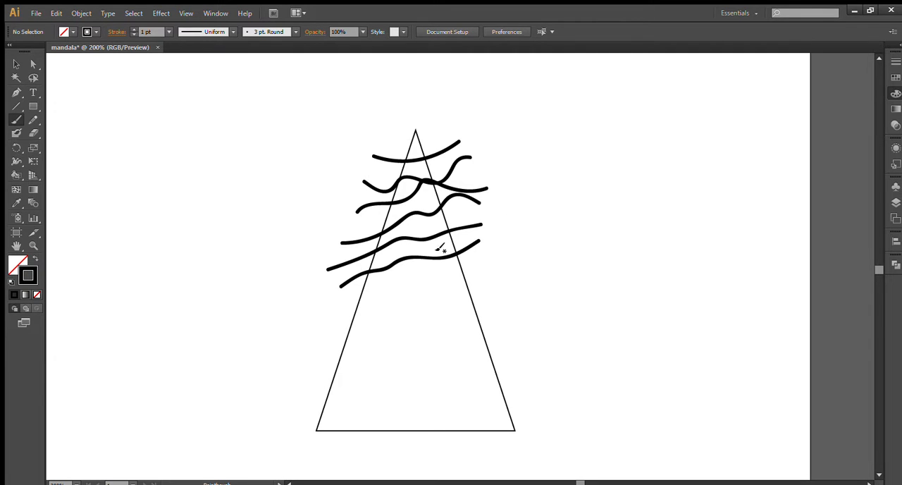
- Dab small and medium black dots into the gaps between the wavy lines inside the triangle
{"action": "left_click", "coordinate": [382, 260]}
{"action": "left_click", "coordinate": [393, 254]}
{"action": "left_click", "coordinate": [416, 248]}
{"action": "left_click", "coordinate": [430, 248]}
{"action": "left_click", "coordinate": [442, 246]}
{"action": "left_click", "coordinate": [391, 219]}
{"action": "left_click", "coordinate": [399, 211]}
{"action": "left_click", "coordinate": [417, 206]}
{"action": "left_click", "coordinate": [428, 196]}
{"action": "left_click", "coordinate": [437, 223]}
{"action": "left_click", "coordinate": [414, 232]}
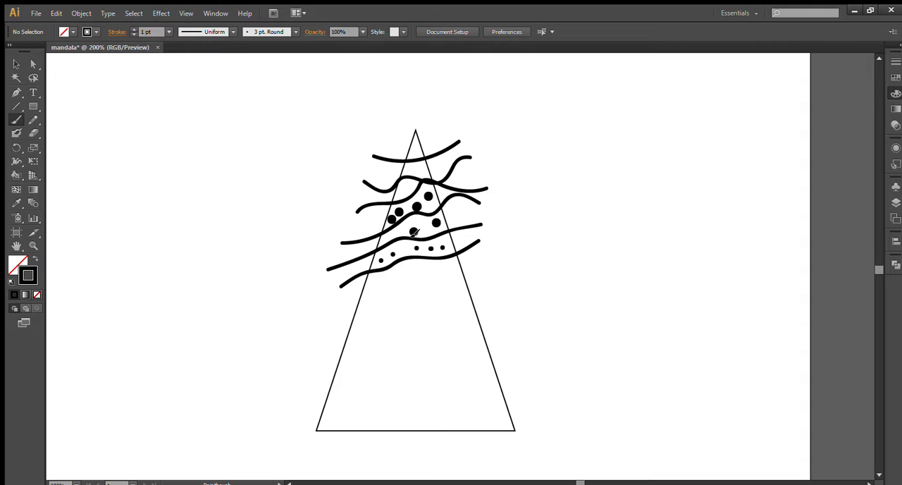
{"action": "left_click", "coordinate": [393, 234]}
- Paint a row of five medium dots and a row of five larger dots below the lowest wavy line
{"action": "left_click", "coordinate": [371, 281]}
{"action": "left_click", "coordinate": [394, 275]}
{"action": "left_click", "coordinate": [412, 271]}
{"action": "left_click", "coordinate": [432, 270]}
{"action": "left_click", "coordinate": [451, 268]}
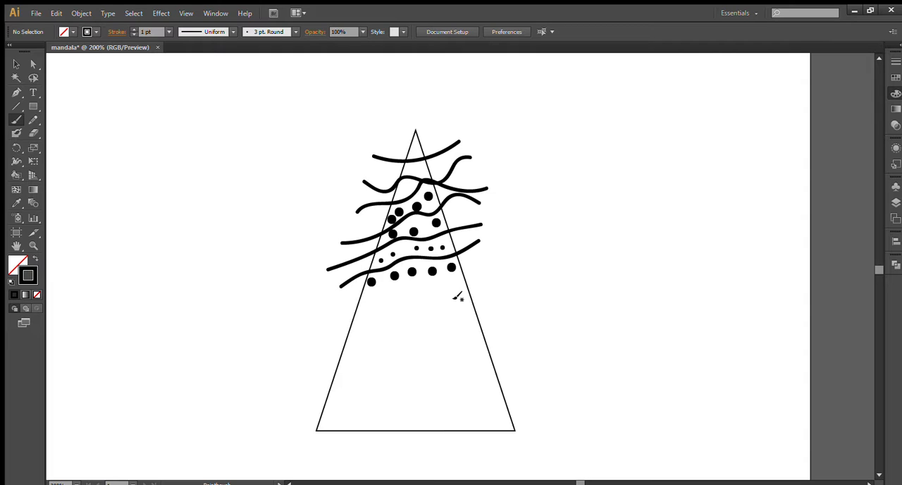
{"action": "left_click", "coordinate": [372, 310]}
{"action": "left_click", "coordinate": [395, 300]}
{"action": "left_click", "coordinate": [423, 302]}
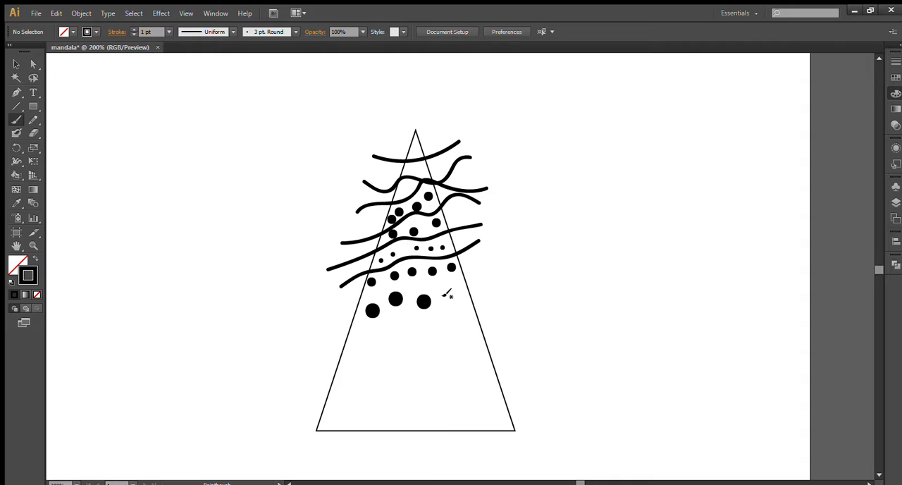
{"action": "left_click", "coordinate": [444, 291]}
{"action": "left_click", "coordinate": [459, 303]}
- Scatter small dots around and beneath the row of large dots in the middle of the triangle
{"action": "left_click", "coordinate": [357, 330]}
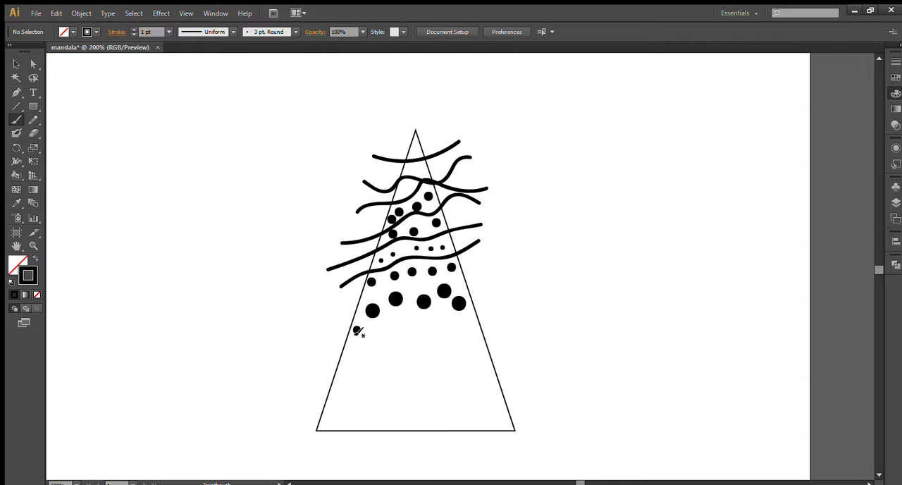
{"action": "left_click", "coordinate": [371, 326]}
{"action": "left_click", "coordinate": [385, 324]}
{"action": "left_click", "coordinate": [391, 315]}
{"action": "left_click", "coordinate": [404, 317]}
{"action": "left_click", "coordinate": [411, 305]}
{"action": "left_click", "coordinate": [410, 292]}
{"action": "left_click", "coordinate": [418, 287]}
{"action": "left_click", "coordinate": [429, 289]}
{"action": "left_click", "coordinate": [435, 303]}
{"action": "left_click", "coordinate": [436, 316]}
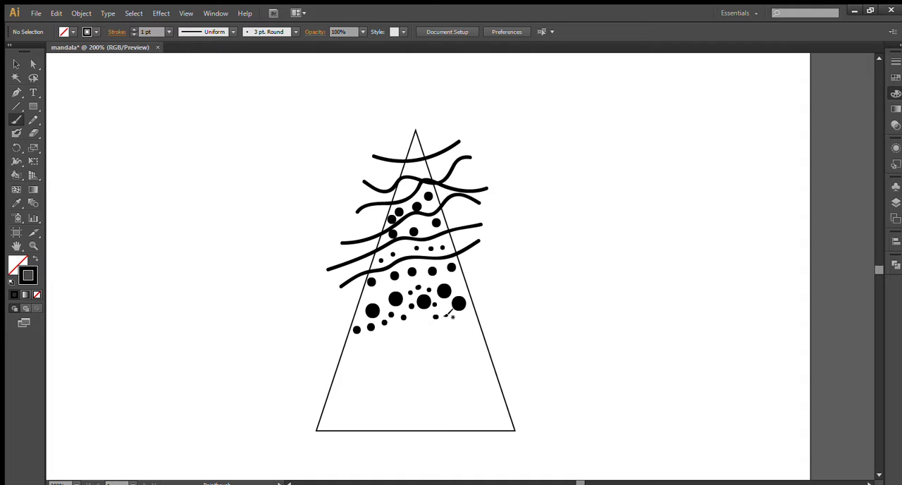
{"action": "left_click", "coordinate": [447, 311]}
- Paint a thin and a thicker wavy line beneath the small dots, and a pair of arcs across each base corner of the triangle
{"action": "left_click_drag", "start_coordinate": [336, 346], "coordinate": [477, 310]}
{"action": "left_click_drag", "start_coordinate": [307, 411], "coordinate": [344, 444]}
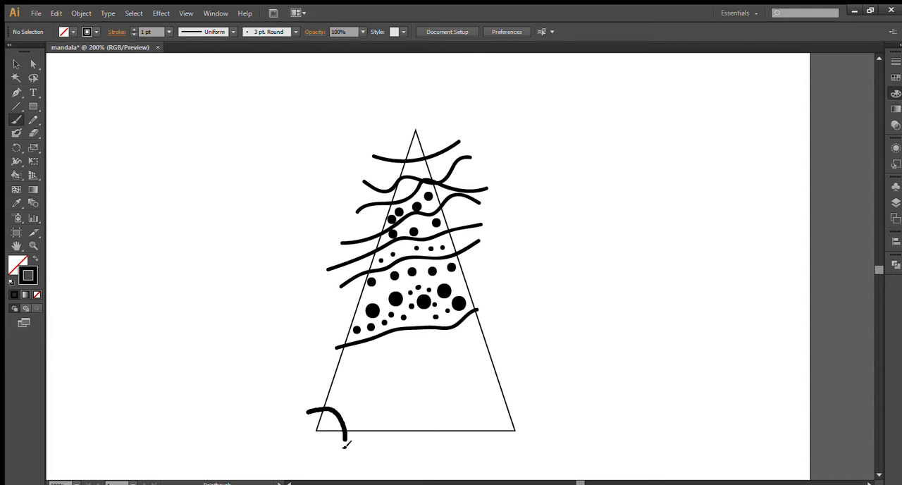
{"action": "left_click_drag", "start_coordinate": [301, 394], "coordinate": [357, 439]}
{"action": "mouse_move", "coordinate": [463, 442]}
{"action": "left_mouse_down"}
{"action": "mouse_move", "coordinate": [478, 411]}
{"action": "mouse_move", "coordinate": [533, 386]}
{"action": "mouse_move", "coordinate": [540, 402]}
{"action": "left_mouse_up"}
{"action": "left_click_drag", "start_coordinate": [315, 362], "coordinate": [497, 321]}
- Fill the triangle's lower section, between the thick wavy line and the base, with scattered dots of varying sizes
{"action": "left_click", "coordinate": [346, 373]}
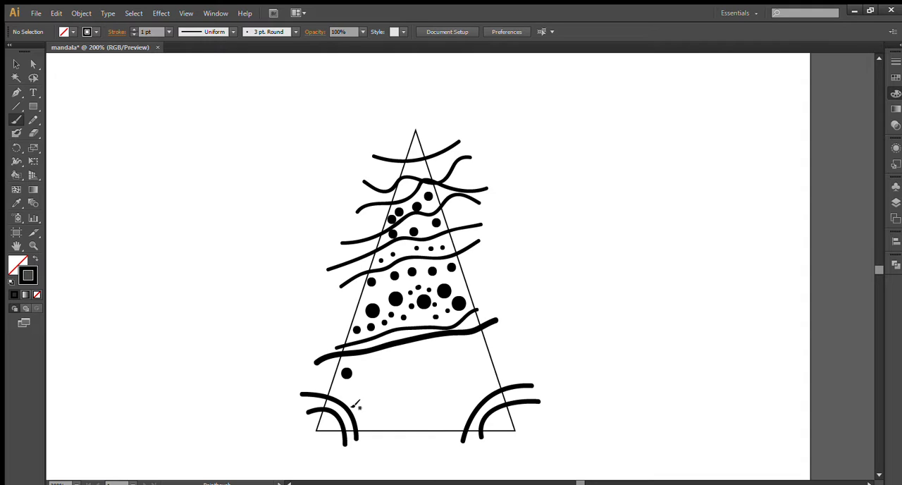
{"action": "left_click", "coordinate": [353, 401]}
{"action": "left_click", "coordinate": [371, 383]}
{"action": "left_click", "coordinate": [372, 367]}
{"action": "left_click", "coordinate": [395, 424]}
{"action": "left_click", "coordinate": [365, 409]}
{"action": "left_click", "coordinate": [393, 395]}
{"action": "left_click", "coordinate": [395, 373]}
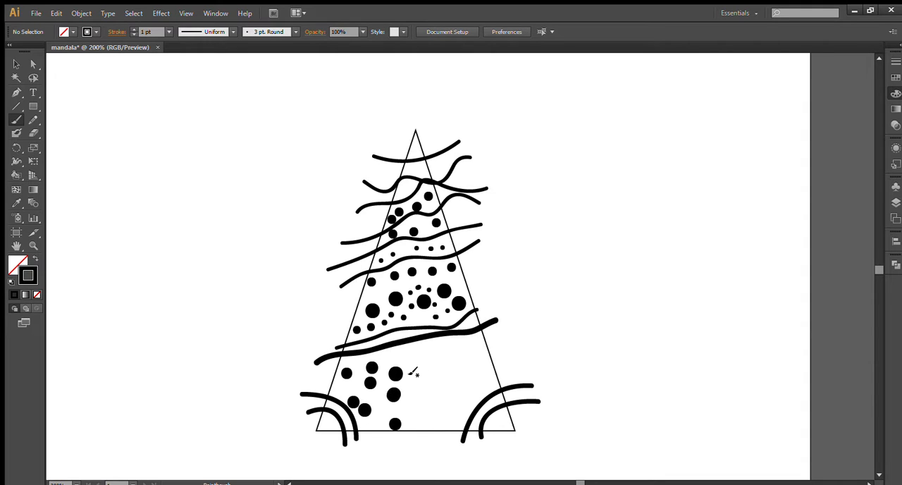
{"action": "left_click", "coordinate": [423, 366]}
{"action": "left_click", "coordinate": [416, 411]}
{"action": "left_click", "coordinate": [437, 407]}
{"action": "left_click", "coordinate": [439, 386]}
{"action": "left_click", "coordinate": [456, 384]}
{"action": "left_click", "coordinate": [468, 364]}
{"action": "left_click", "coordinate": [451, 353]}
{"action": "left_click", "coordinate": [441, 350]}
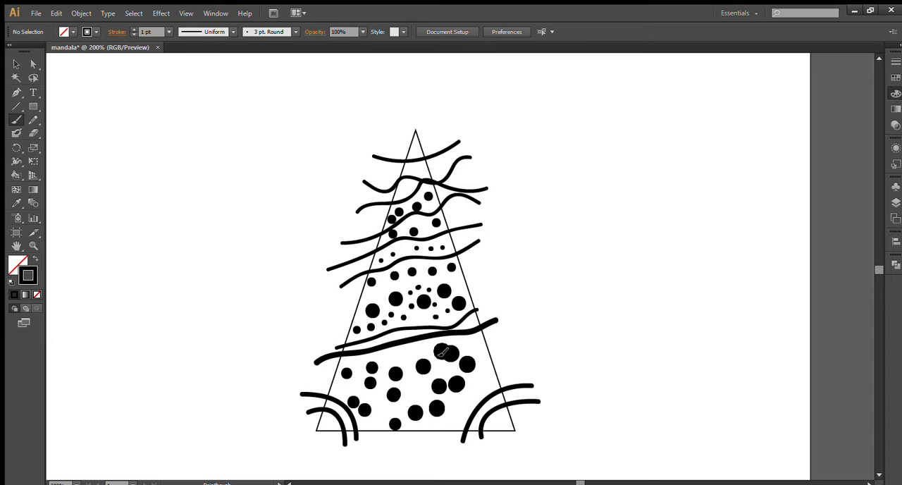
{"action": "left_click", "coordinate": [388, 358]}
{"action": "left_click", "coordinate": [403, 356]}
{"action": "left_click", "coordinate": [408, 383]}
{"action": "left_click", "coordinate": [413, 393]}
{"action": "left_click", "coordinate": [437, 379]}
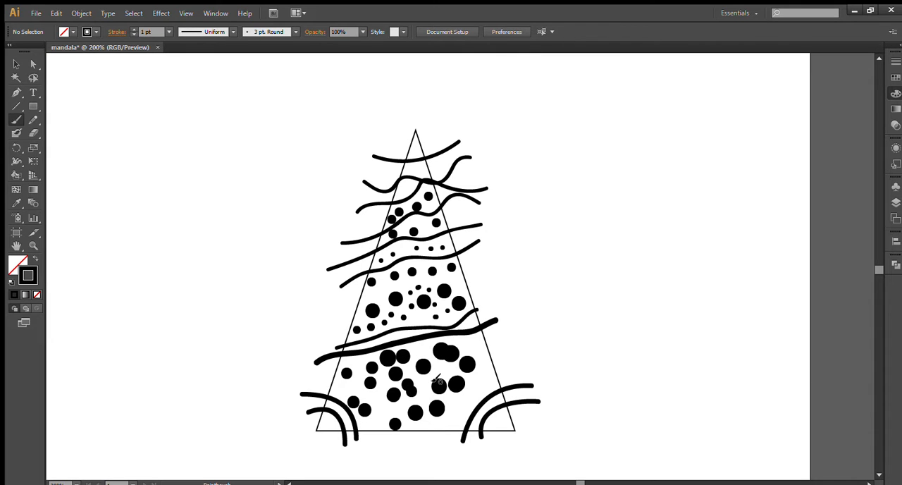
{"action": "left_click", "coordinate": [442, 369]}
{"action": "left_click", "coordinate": [472, 343]}
{"action": "left_click", "coordinate": [486, 382]}
{"action": "left_click", "coordinate": [452, 402]}
{"action": "left_click", "coordinate": [445, 424]}
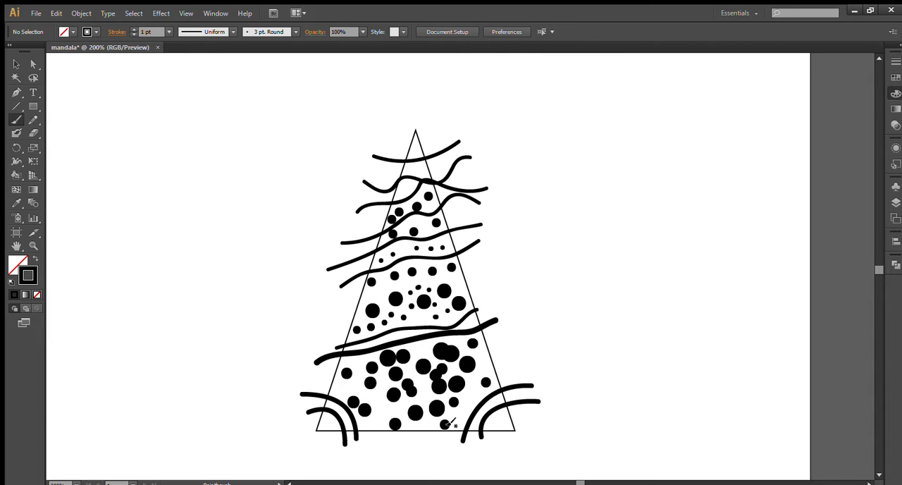
{"action": "left_click", "coordinate": [461, 407]}
{"action": "left_click", "coordinate": [471, 387]}
{"action": "left_click", "coordinate": [481, 363]}
- Add two dots inside the triangle's tip, one above and one below the topmost curved line
{"action": "left_click", "coordinate": [423, 302]}
{"action": "left_click", "coordinate": [414, 152]}
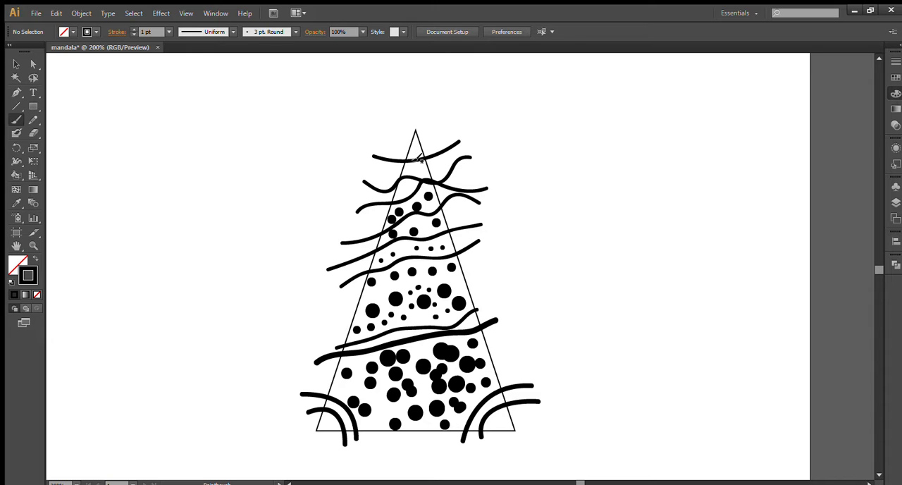
{"action": "left_click", "coordinate": [418, 167]}
- Bring the triangle in front of all the brush strokes and dots
{"action": "left_click", "coordinate": [16, 64]}
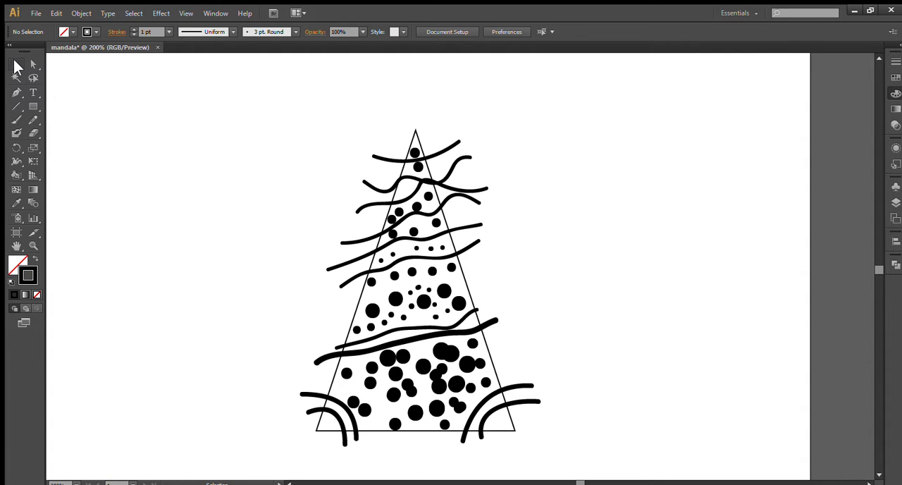
{"action": "left_click", "coordinate": [411, 136]}
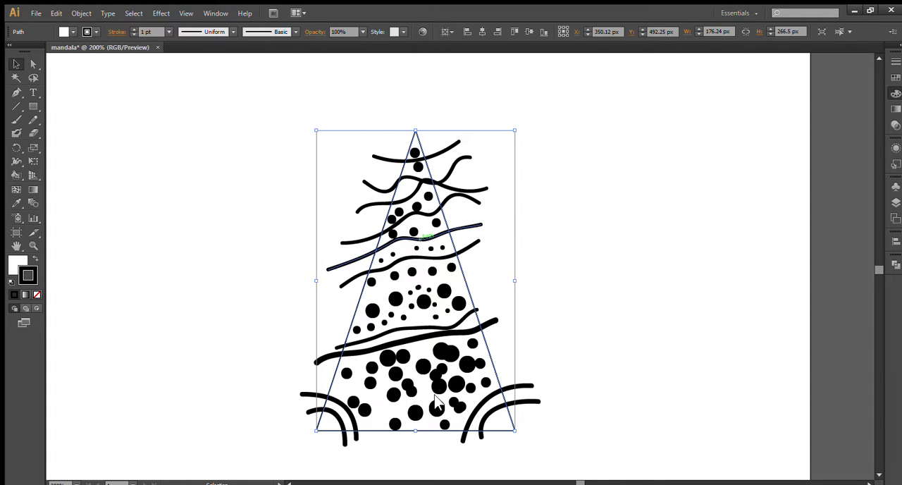
{"action": "key", "text": "ctrl+shift+bracketright"}
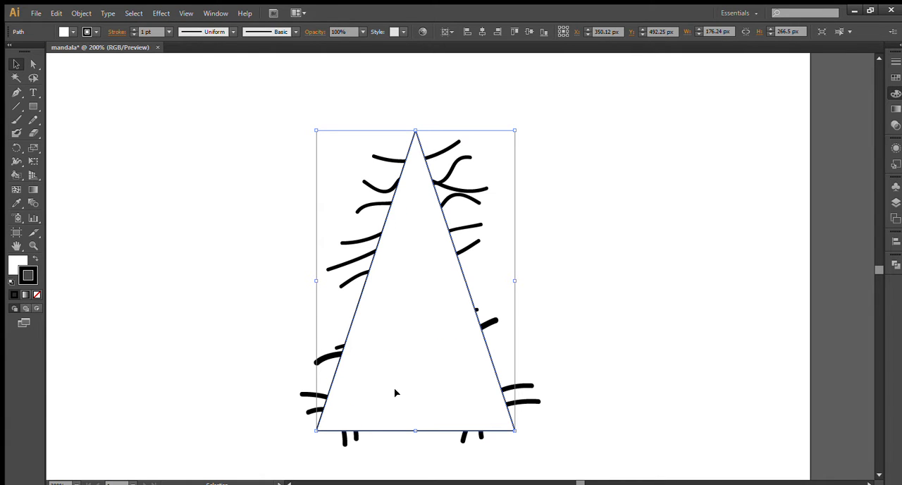
- Make a clipping mask from the triangle and all the brush artwork, leaving the clipped group deselected
{"action": "left_click_drag", "start_coordinate": [200, 103], "coordinate": [579, 461]}
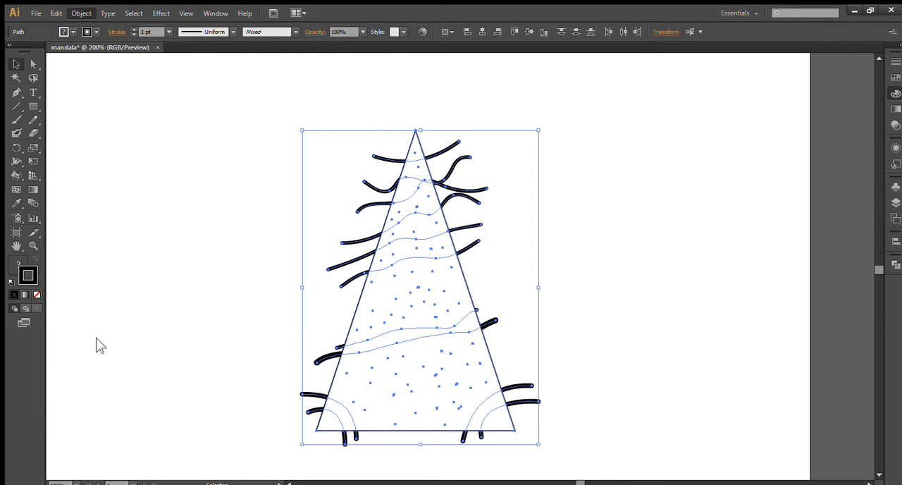
{"action": "key", "text": "ctrl+7"}
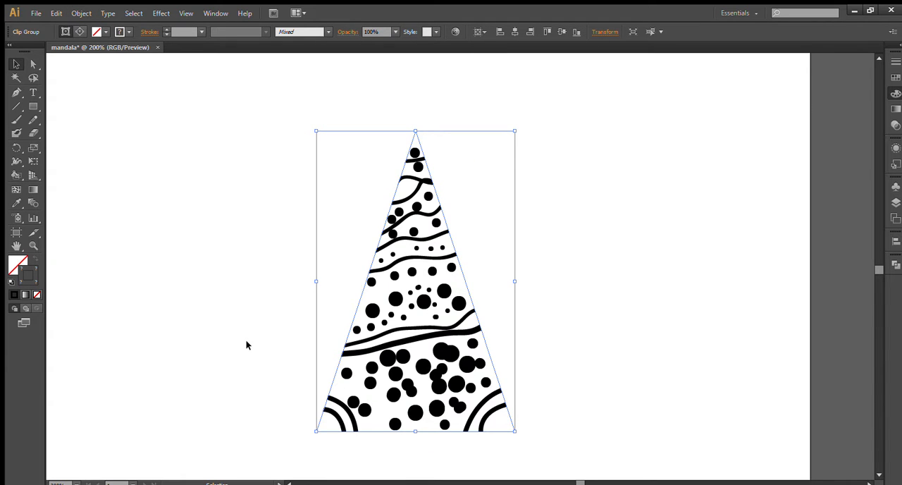
{"action": "left_click", "coordinate": [246, 344]}
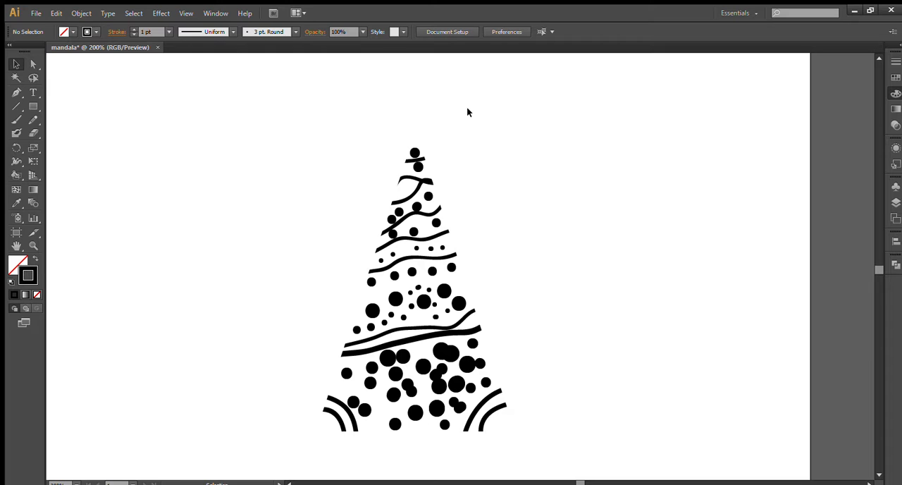
{"action": "left_click", "coordinate": [405, 151]}
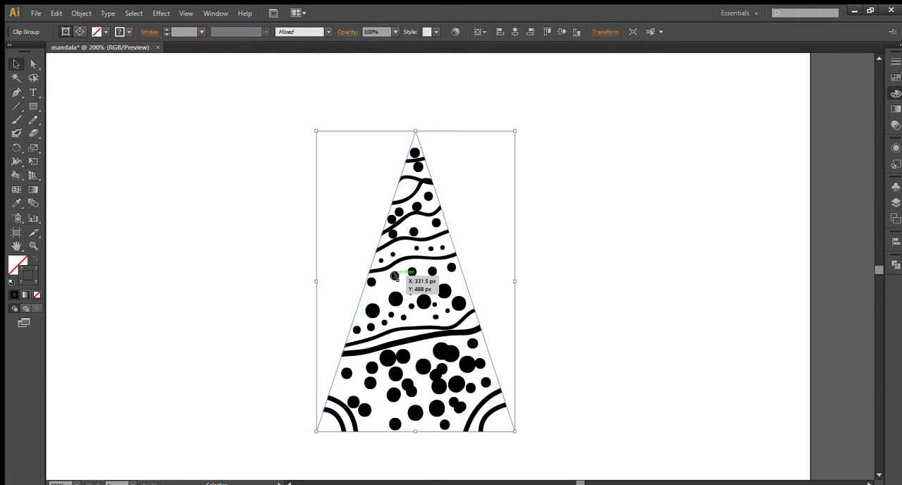
{"action": "left_click", "coordinate": [277, 224]}
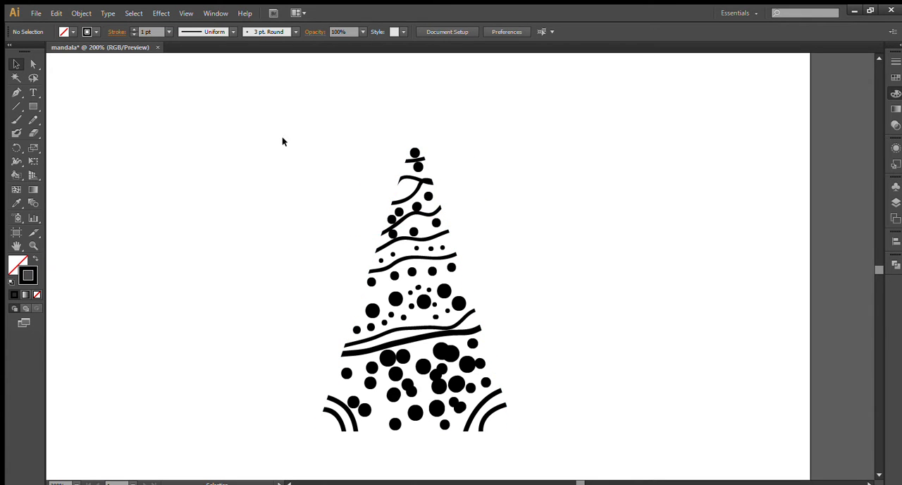
- Select the clipping triangle's path on its own and give it a black 2 pt outline, leaving it deselected
{"action": "left_click", "coordinate": [32, 64]}
{"action": "left_click", "coordinate": [381, 233]}
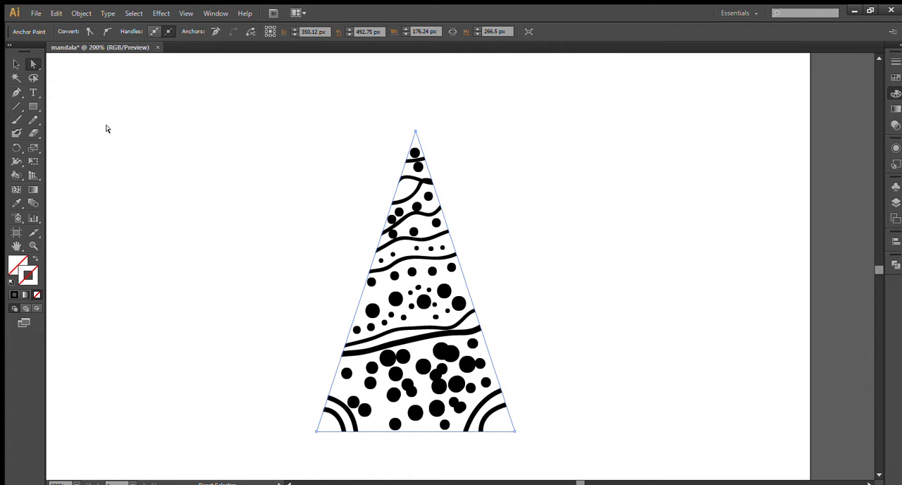
{"action": "left_click", "coordinate": [17, 64]}
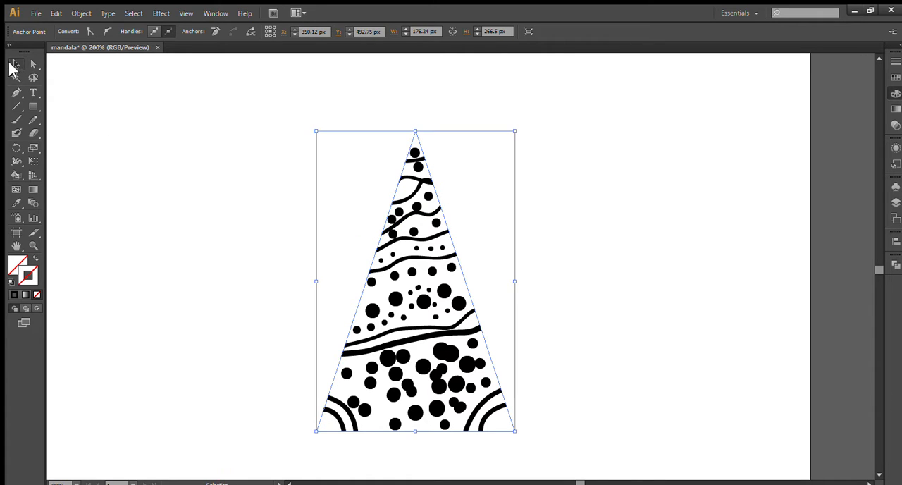
{"action": "left_click", "coordinate": [30, 64]}
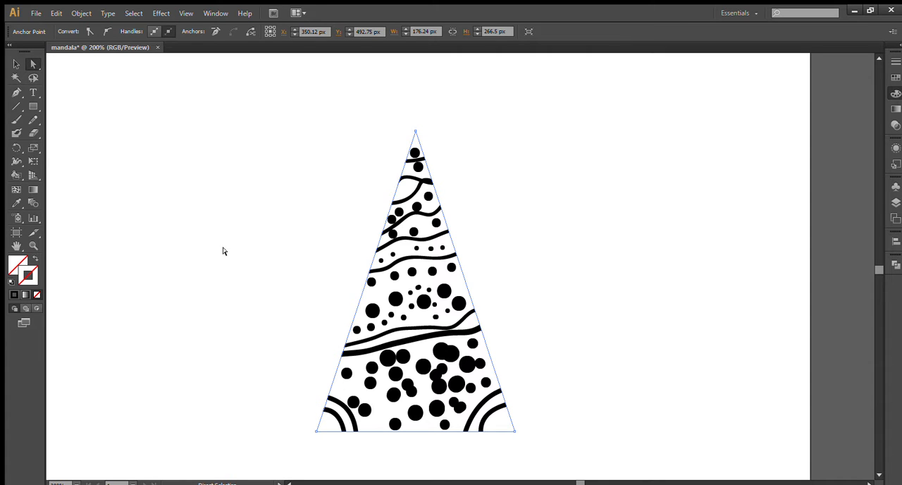
{"action": "left_click", "coordinate": [318, 262]}
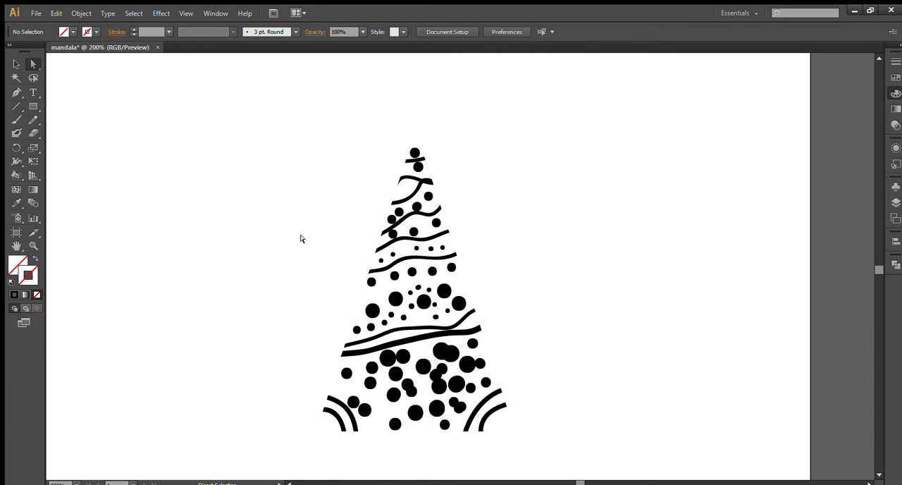
{"action": "left_click", "coordinate": [360, 291]}
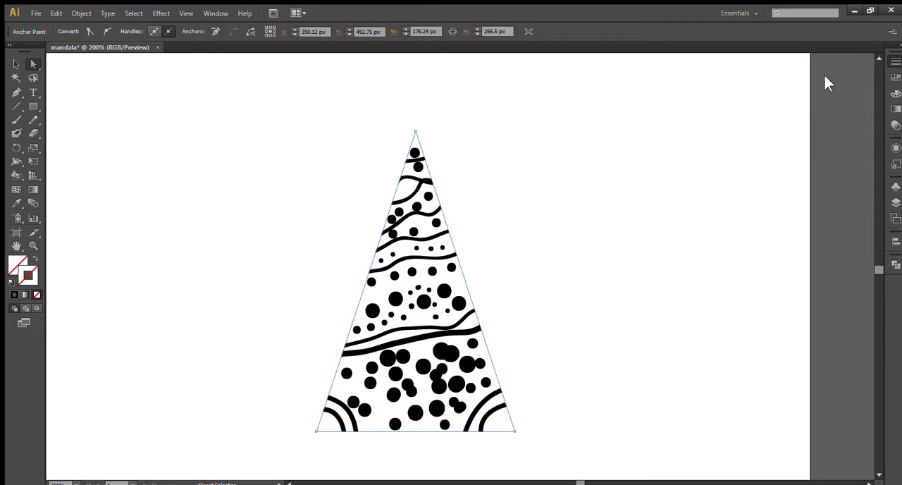
{"action": "left_click", "coordinate": [792, 62]}
{"action": "left_click", "coordinate": [792, 62]}
{"action": "left_click", "coordinate": [18, 63]}
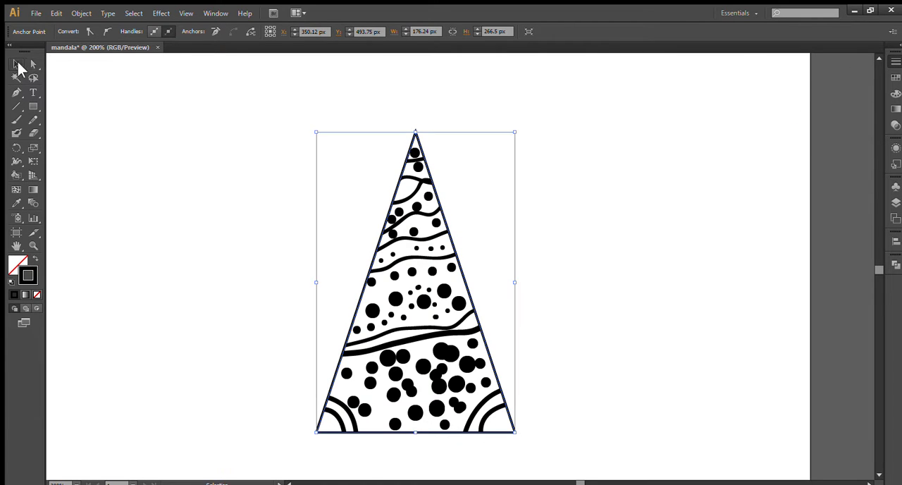
{"action": "left_click", "coordinate": [124, 109]}
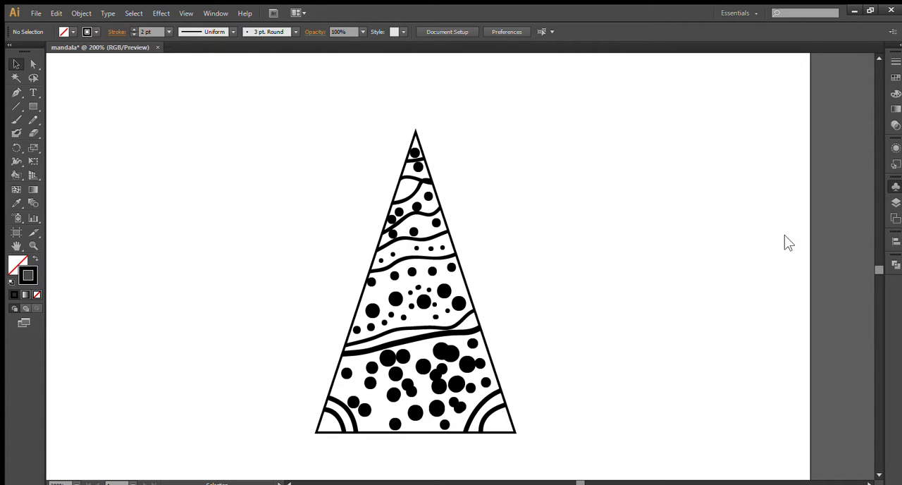
- Convert the outlined clipped wedge into a symbol named mandala
{"action": "left_click_drag", "start_coordinate": [129, 86], "coordinate": [536, 199]}
{"action": "scroll", "coordinate": [585, 282], "scroll_direction": "up", "scroll_amount": 3}
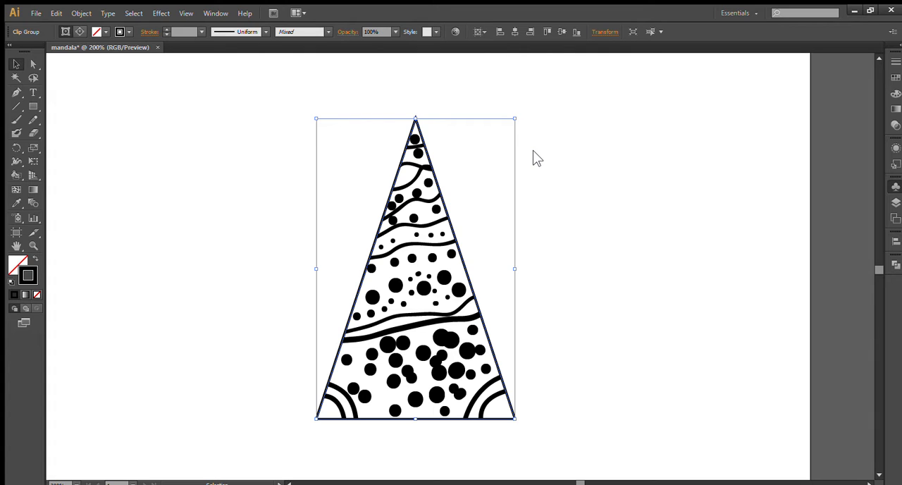
{"action": "left_click", "coordinate": [532, 230]}
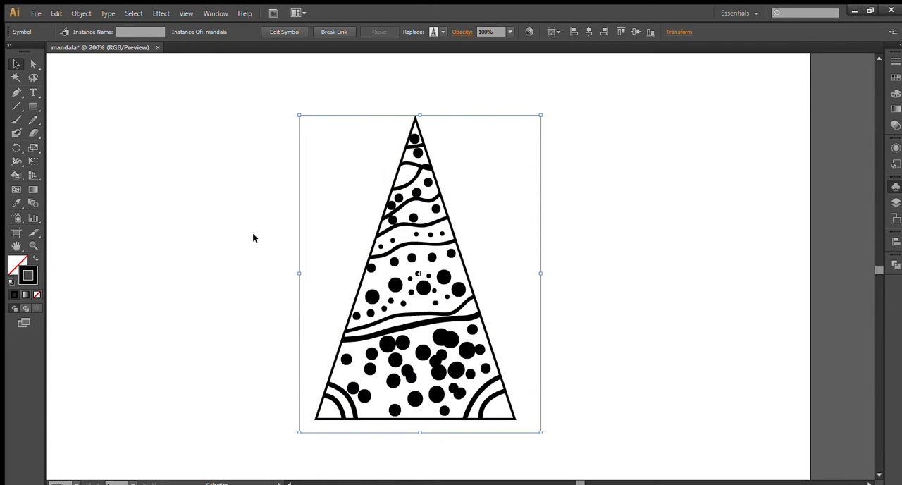
- Delete the wedge from the artboard and place a fresh instance of the mandala symbol
{"action": "left_click_drag", "start_coordinate": [408, 226], "coordinate": [238, 179]}
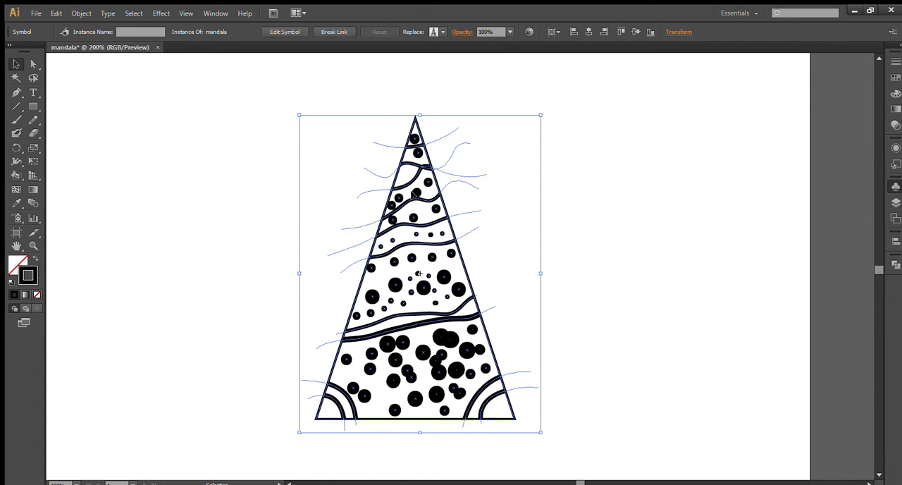
{"action": "left_click_drag", "start_coordinate": [413, 193], "coordinate": [218, 182]}
{"action": "key", "text": "Delete"}
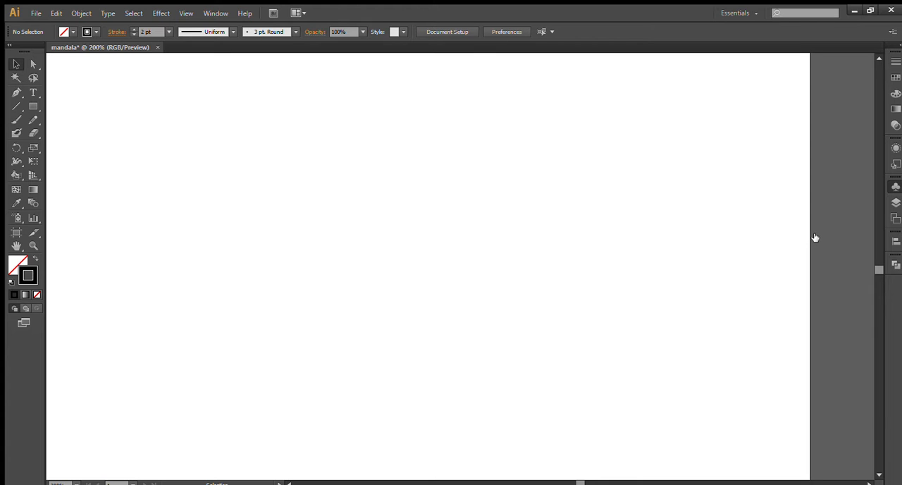
{"action": "left_click_drag", "start_coordinate": [818, 238], "coordinate": [334, 186]}
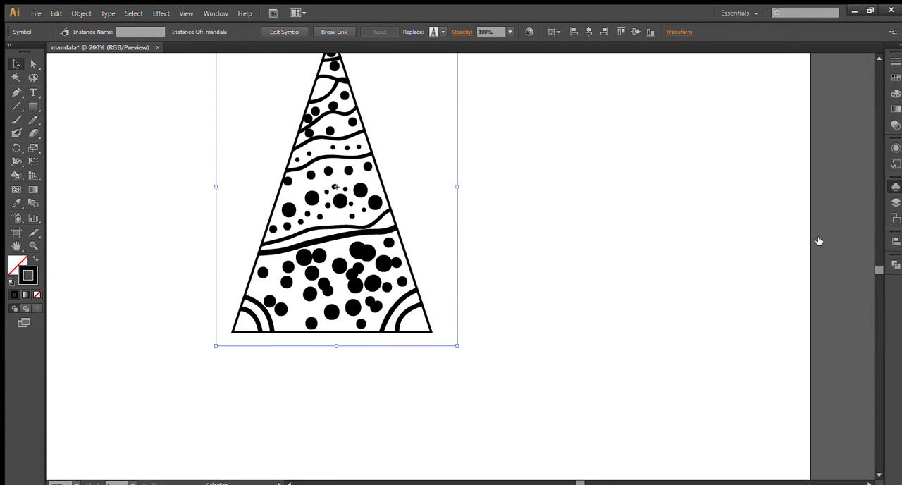
- Place two extra mandala symbol instances on the artboard and delete both of them
{"action": "left_click_drag", "start_coordinate": [818, 242], "coordinate": [559, 233]}
{"action": "left_click_drag", "start_coordinate": [820, 239], "coordinate": [209, 363]}
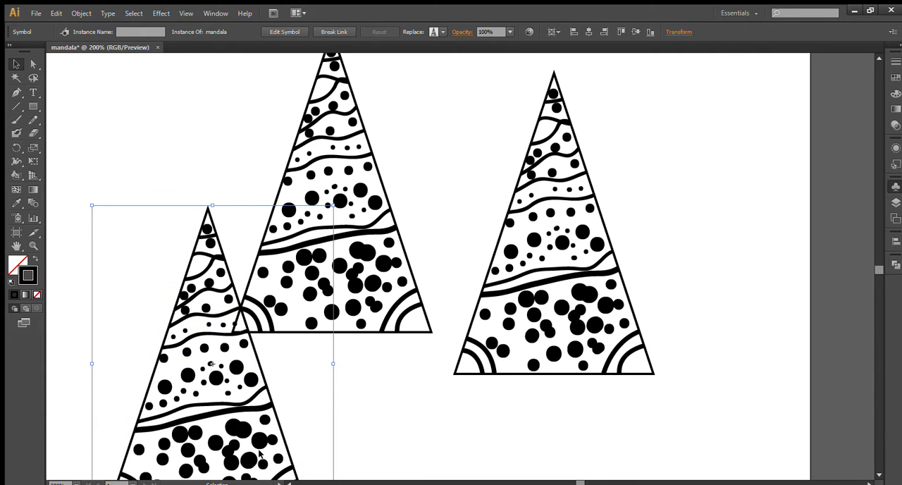
{"action": "key", "text": "Delete"}
{"action": "left_click", "coordinate": [505, 282]}
{"action": "key", "text": "Delete"}
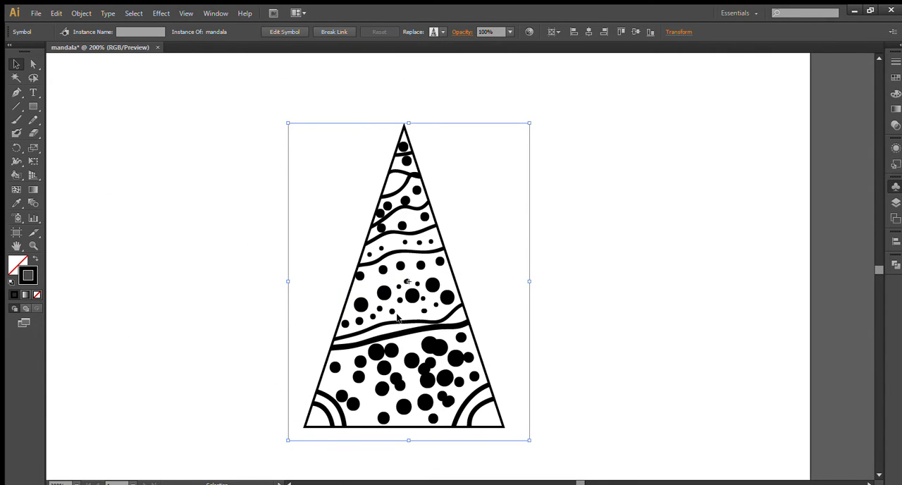
- Move the mandala wedge to the lower centre of the artboard, leaving space above its tip
{"action": "scroll", "coordinate": [399, 321], "scroll_direction": "down", "scroll_amount": 2}
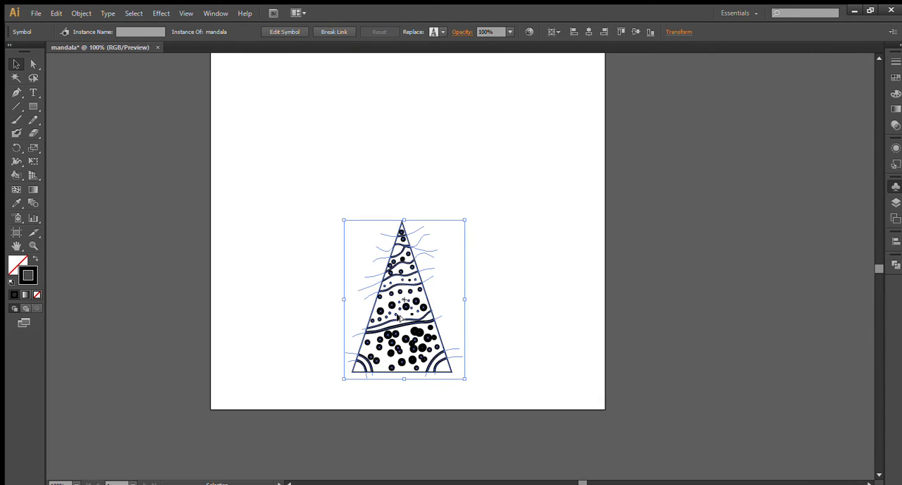
{"action": "scroll", "coordinate": [399, 319], "scroll_direction": "up", "scroll_amount": 1}
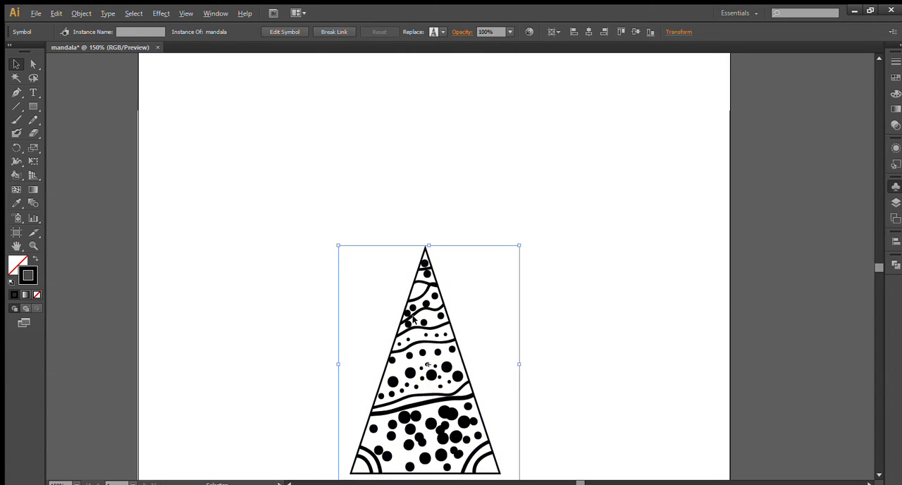
{"action": "scroll", "coordinate": [414, 319], "scroll_direction": "down", "scroll_amount": 1}
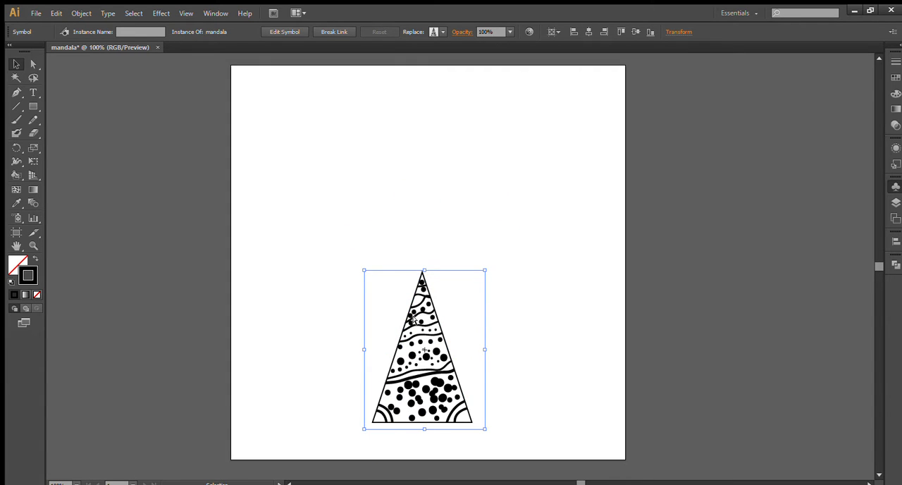
{"action": "scroll", "coordinate": [414, 318], "scroll_direction": "up", "scroll_amount": 1}
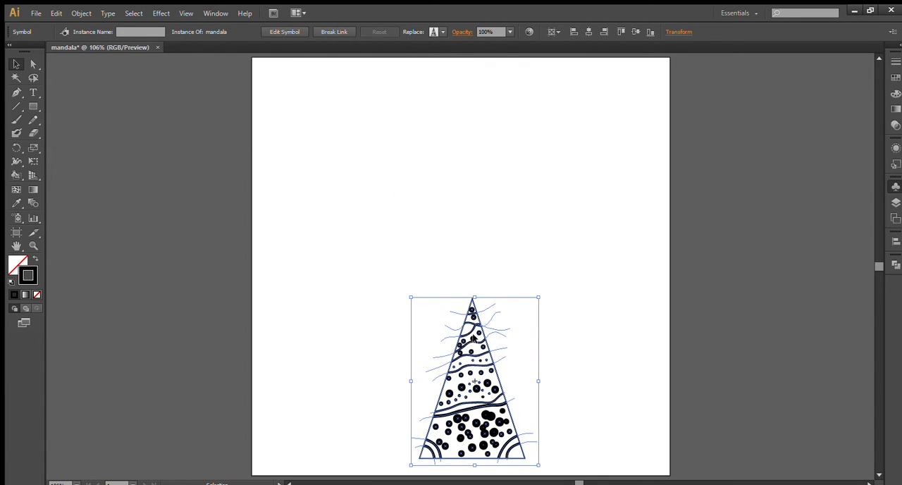
- Add a second mandala wedge above the first, rotate it 180°, and position it so both tips meet
{"action": "left_click_drag", "start_coordinate": [616, 186], "coordinate": [464, 263]}
{"action": "left_click_drag", "start_coordinate": [527, 108], "coordinate": [356, 295]}
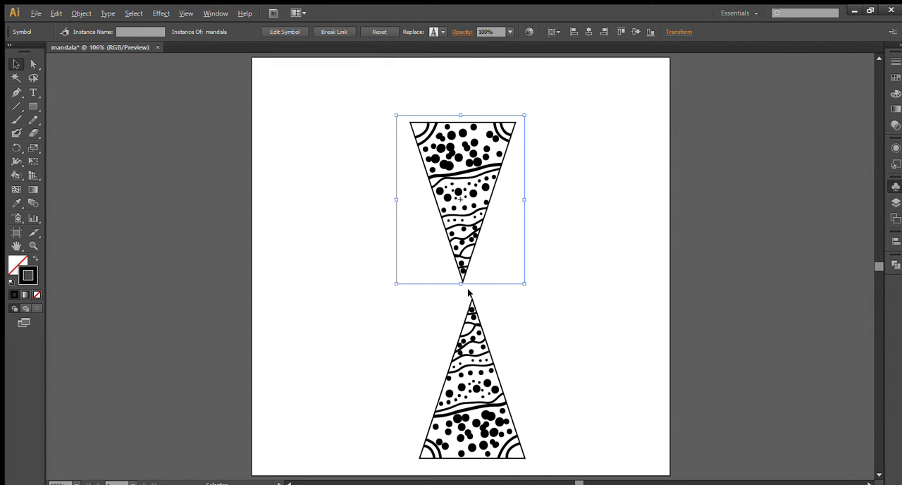
{"action": "scroll", "coordinate": [468, 296], "scroll_direction": "up", "scroll_amount": 3}
{"action": "left_click_drag", "start_coordinate": [423, 178], "coordinate": [460, 230]}
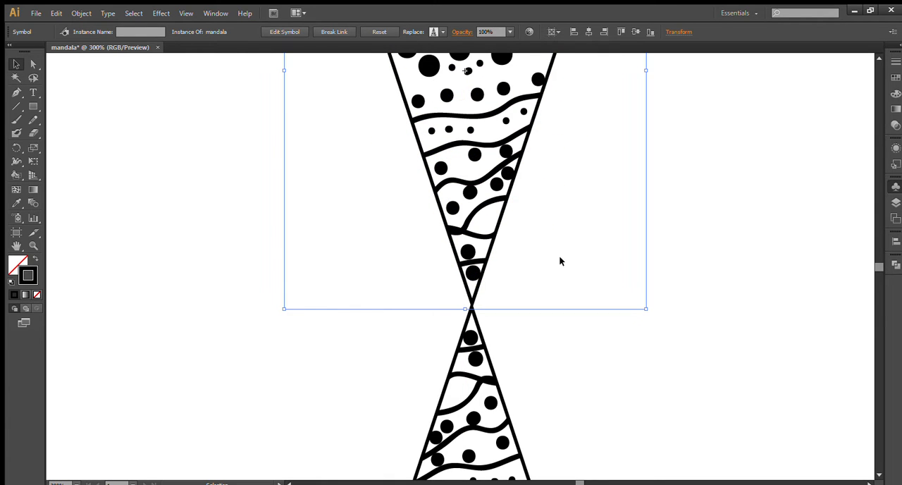
{"action": "scroll", "coordinate": [473, 313], "scroll_direction": "up", "scroll_amount": 2}
{"action": "scroll", "coordinate": [417, 292], "scroll_direction": "down", "scroll_amount": 4}
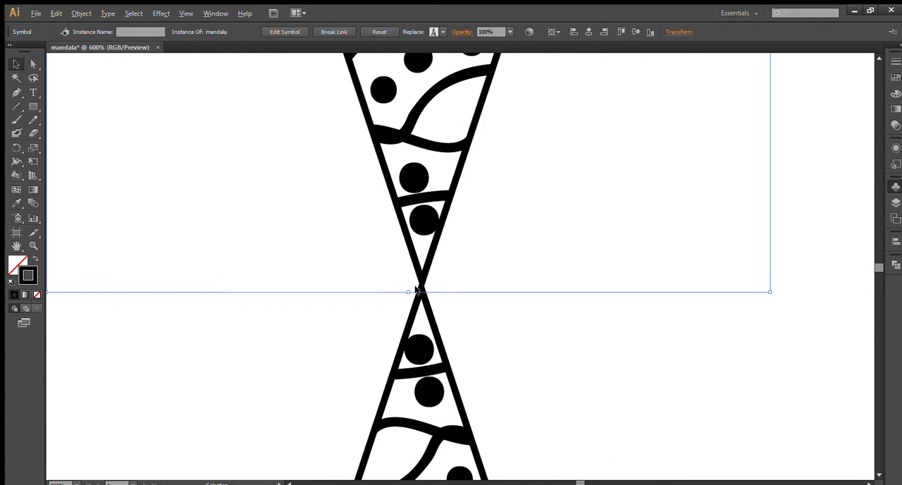
{"action": "scroll", "coordinate": [417, 292], "scroll_direction": "down", "scroll_amount": 2}
{"action": "scroll", "coordinate": [341, 312], "scroll_direction": "up", "scroll_amount": 1}
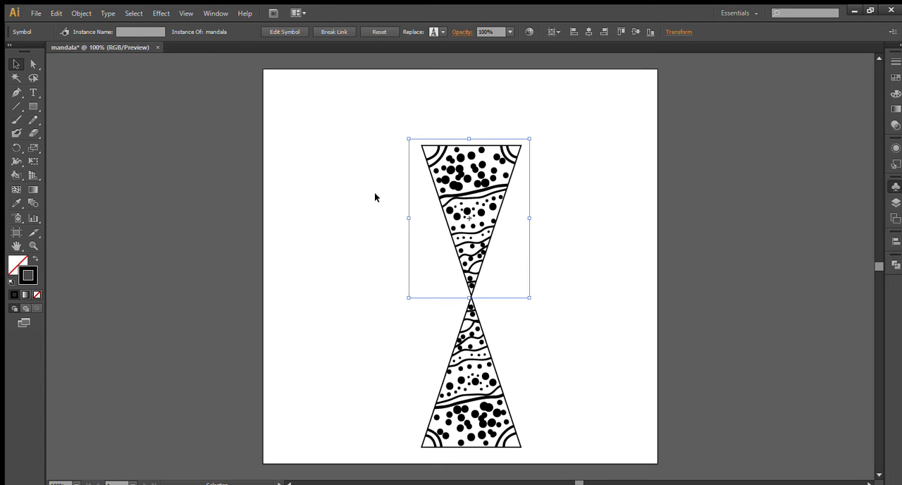
- Duplicate both wedges in place and rotate the copied pair 90° to form a four-wedge cross
{"action": "left_click_drag", "start_coordinate": [365, 115], "coordinate": [551, 401]}
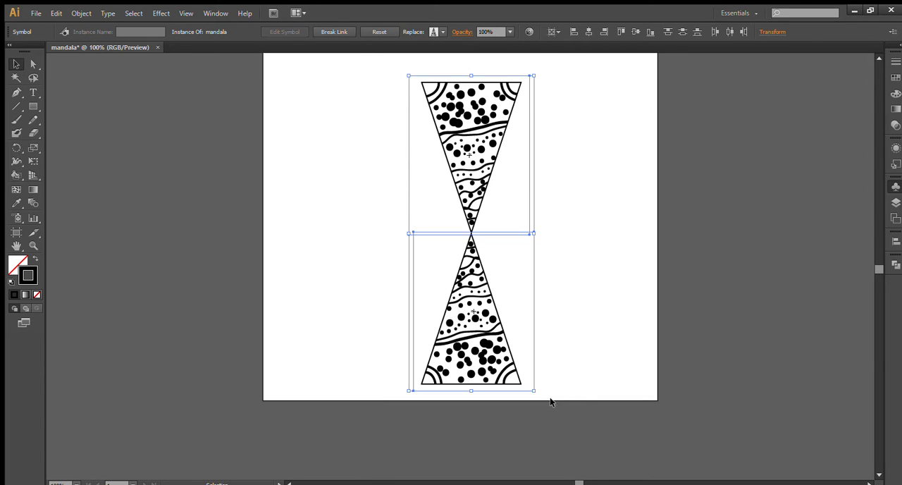
{"action": "scroll", "coordinate": [429, 237], "scroll_direction": "up", "scroll_amount": 1}
{"action": "left_click", "coordinate": [424, 151]}
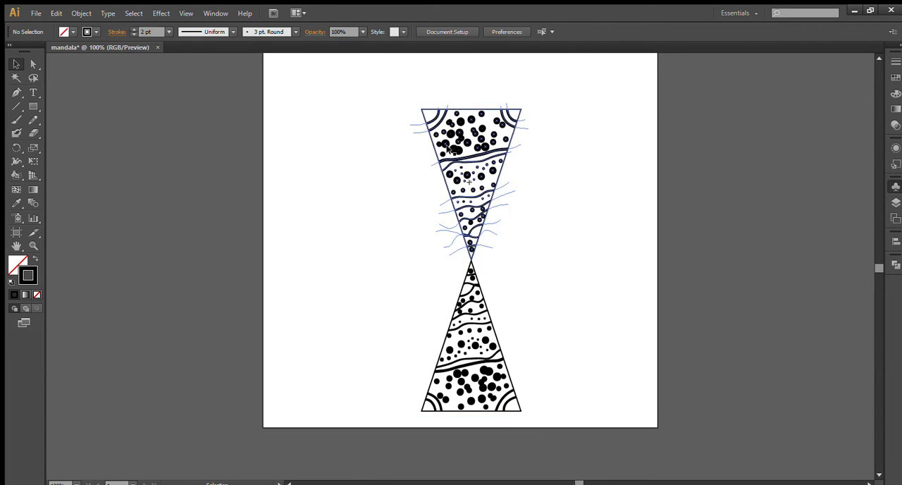
{"action": "left_click", "coordinate": [445, 144]}
{"action": "left_click", "coordinate": [474, 322], "text": "shift"}
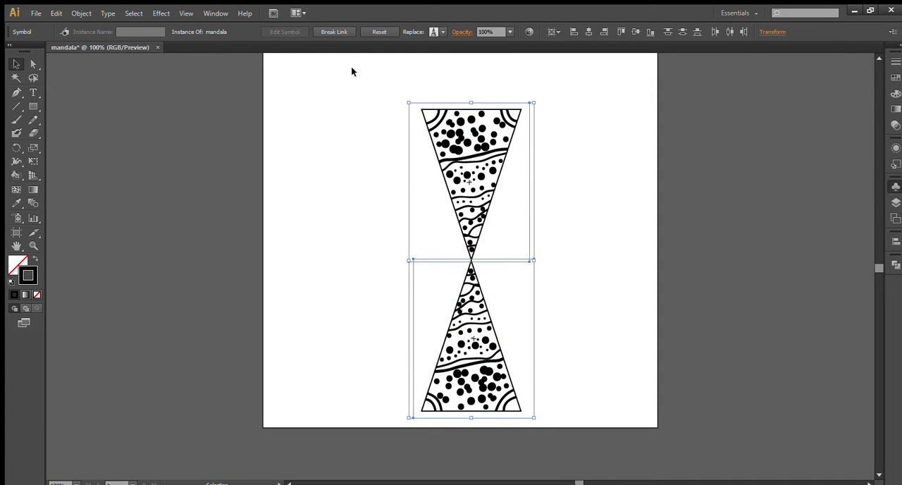
{"action": "left_click_drag", "start_coordinate": [363, 79], "coordinate": [582, 413]}
{"action": "left_click", "coordinate": [52, 86]}
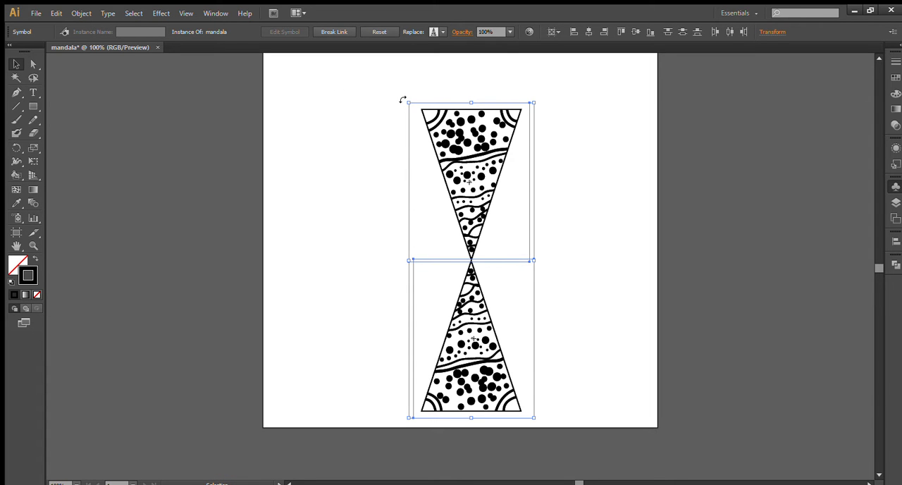
{"action": "mouse_move", "coordinate": [403, 100]}
{"action": "left_mouse_down"}
{"action": "mouse_move", "coordinate": [288, 314]}
{"action": "mouse_move", "coordinate": [289, 338]}
{"action": "mouse_move", "coordinate": [395, 282]}
{"action": "mouse_move", "coordinate": [501, 270]}
{"action": "left_mouse_up"}
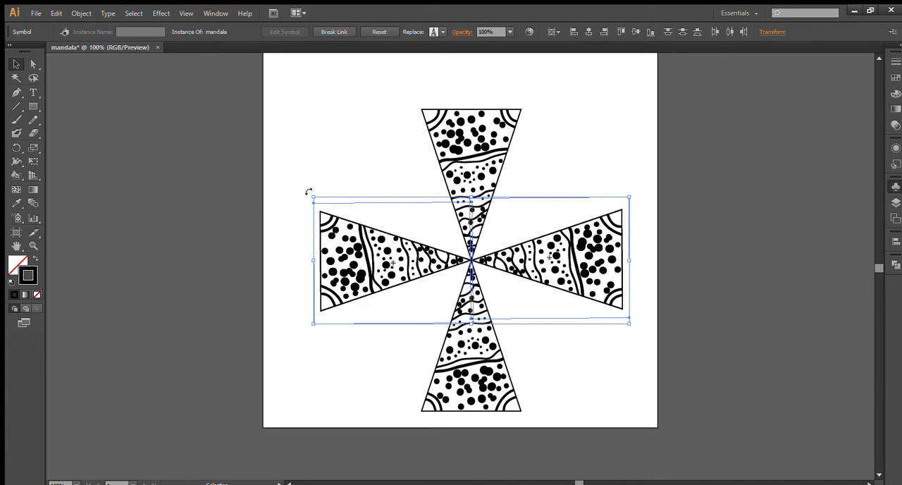
- Duplicate the horizontal wedge pair in place rotated 45°, and duplicate that diagonal pair rotated 90° to complete a ring of eight wedges
{"action": "left_click_drag", "start_coordinate": [308, 191], "coordinate": [376, 196]}
{"action": "scroll", "coordinate": [460, 304], "scroll_direction": "down", "scroll_amount": 4}
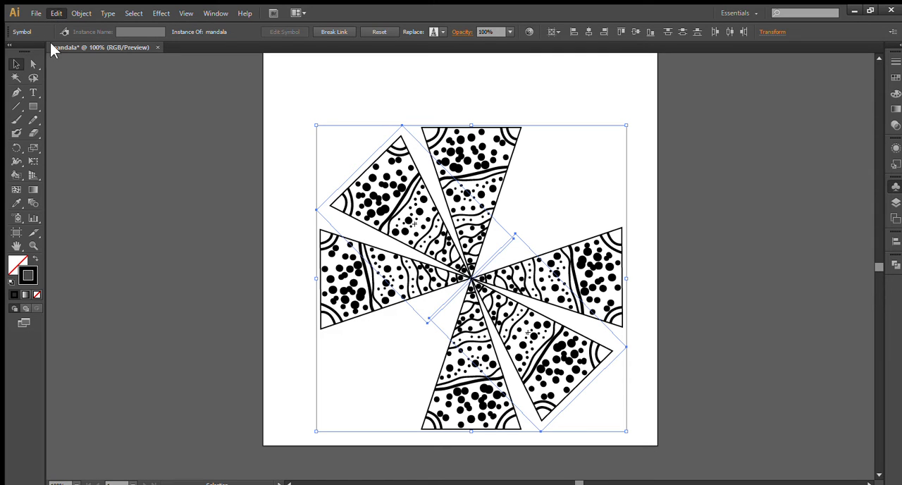
{"action": "left_click", "coordinate": [60, 83]}
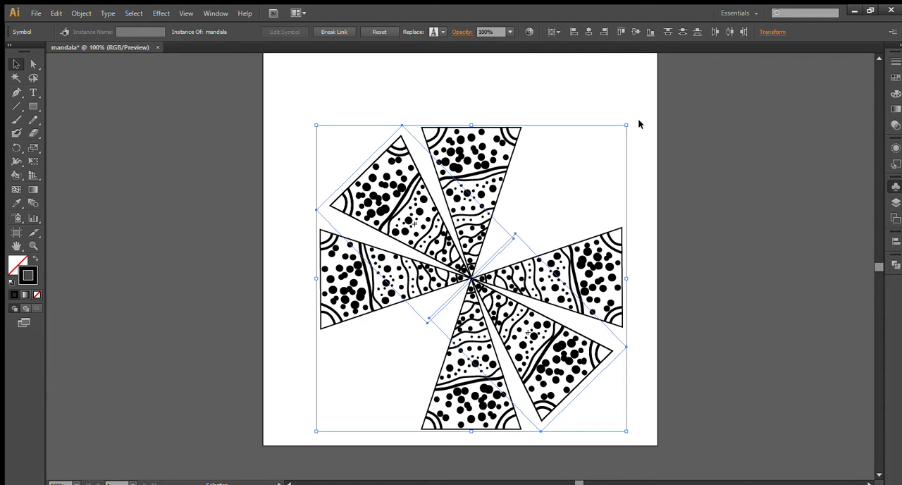
{"action": "left_click_drag", "start_coordinate": [631, 121], "coordinate": [324, 134]}
{"action": "left_click", "coordinate": [369, 107]}
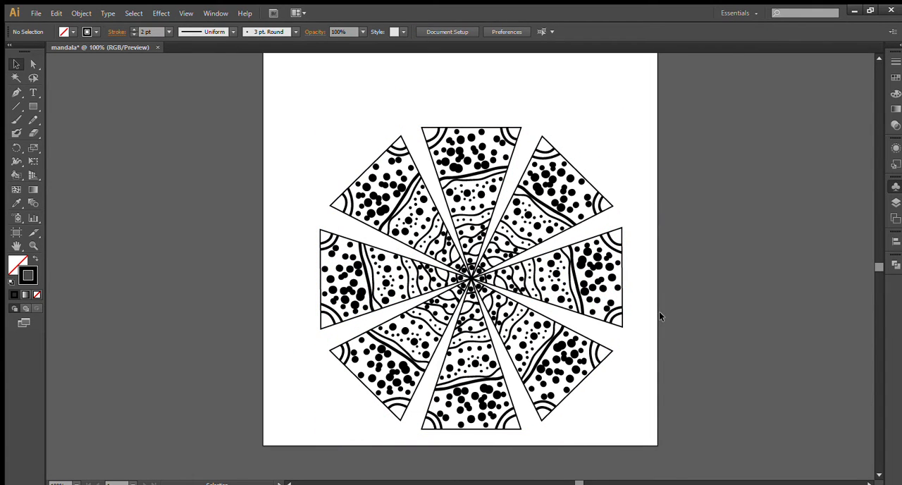
- Open the mandala symbol for editing and recolour the large dot just left of centre in the middle section bright green
{"action": "scroll", "coordinate": [659, 311], "scroll_direction": "up", "scroll_amount": 1}
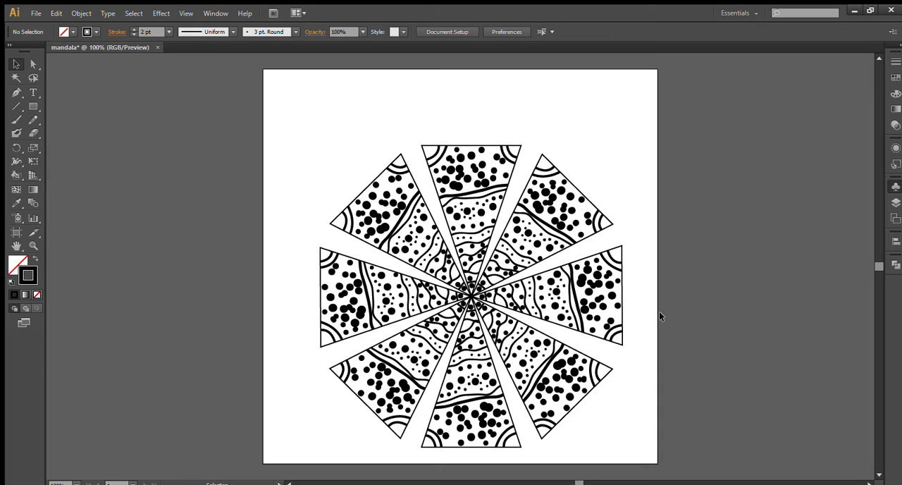
{"action": "key", "text": "alt"}
{"action": "left_click_drag", "start_coordinate": [647, 247], "coordinate": [627, 225]}
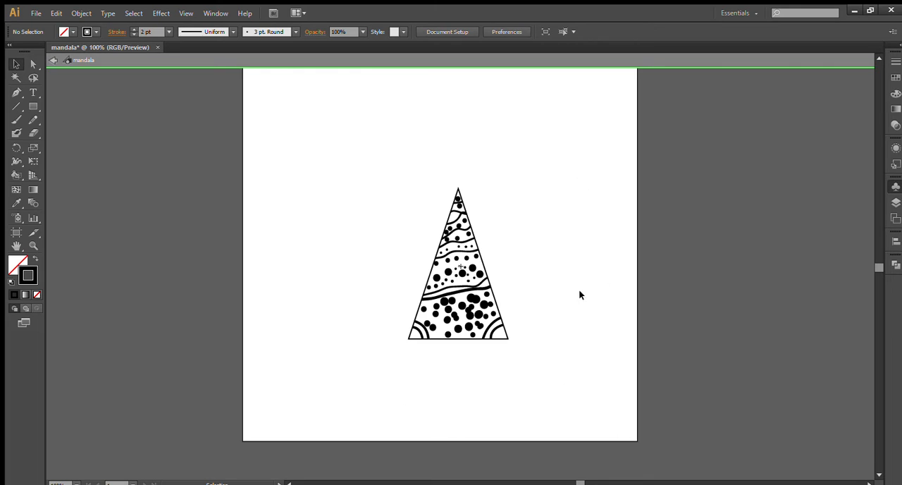
{"action": "scroll", "coordinate": [454, 281], "scroll_direction": "up", "scroll_amount": 4}
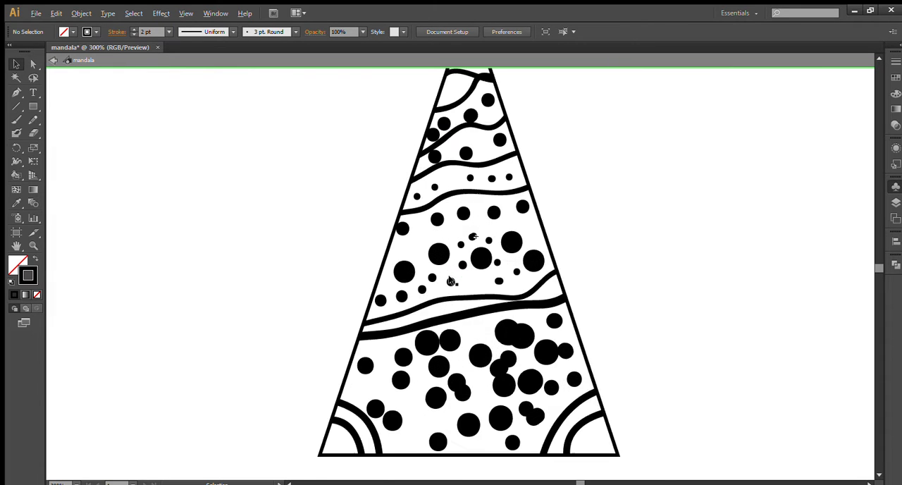
{"action": "left_click", "coordinate": [438, 241]}
{"action": "left_click", "coordinate": [199, 214]}
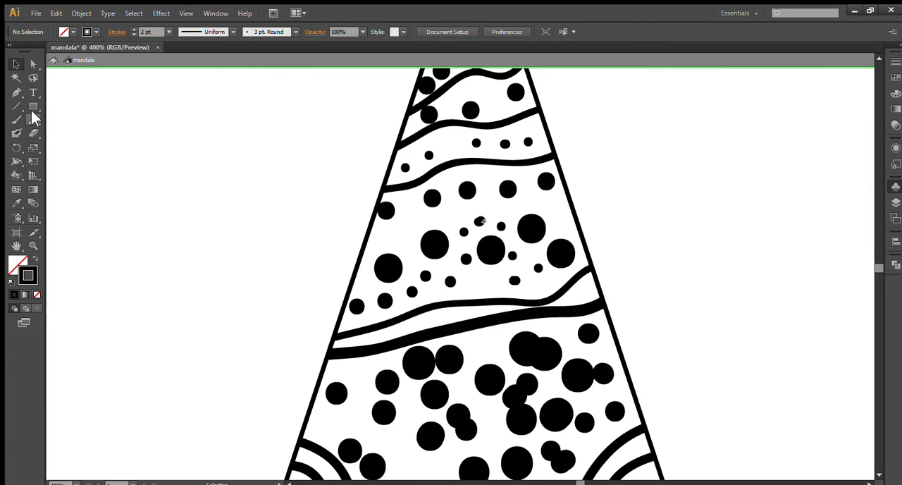
{"action": "left_click", "coordinate": [434, 244]}
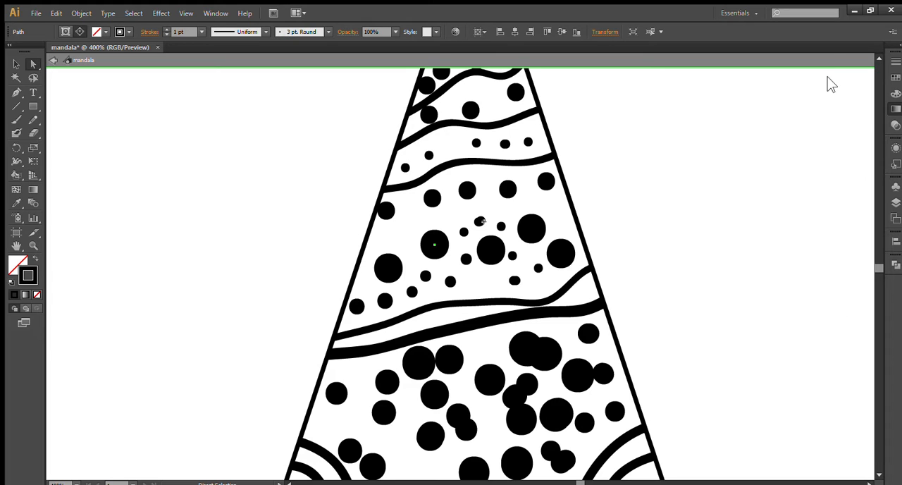
{"action": "left_click", "coordinate": [895, 96]}
{"action": "left_click_drag", "start_coordinate": [796, 188], "coordinate": [793, 189]}
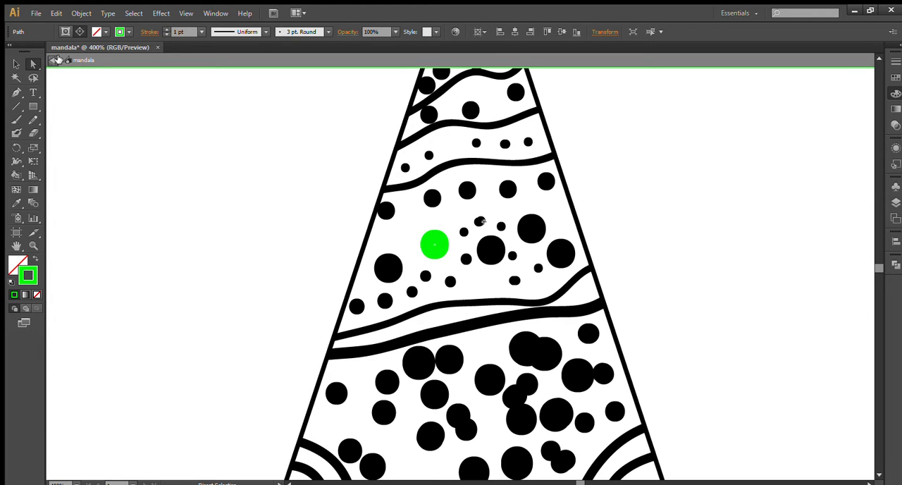
- Leave symbol editing and bring the whole eight-wedge mandala into view
{"action": "scroll", "coordinate": [490, 243], "scroll_direction": "down", "scroll_amount": 2}
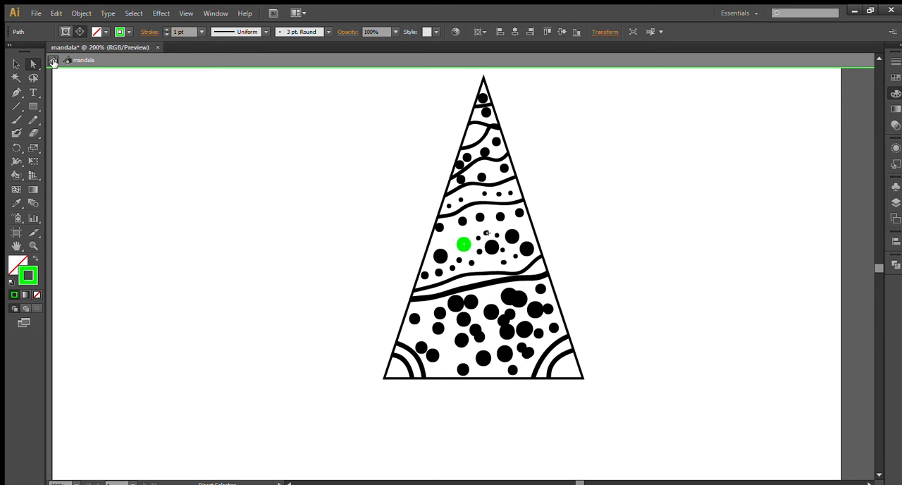
{"action": "left_click", "coordinate": [53, 62]}
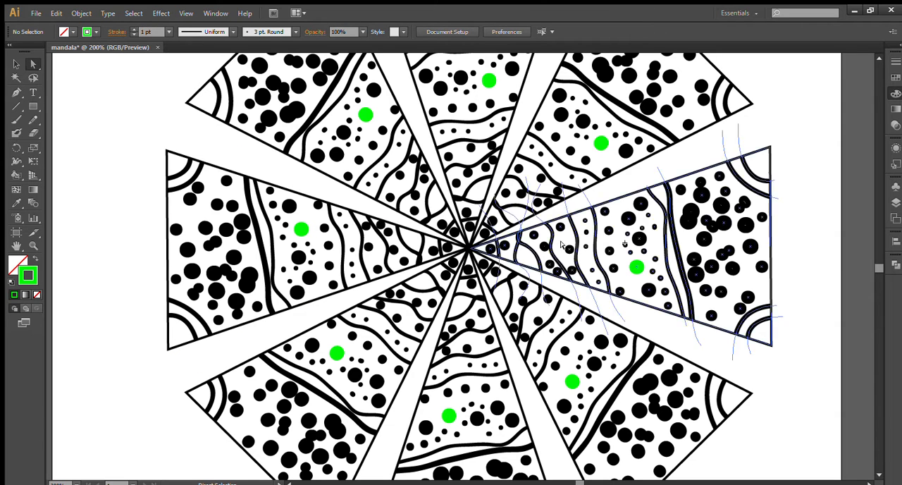
{"action": "scroll", "coordinate": [605, 310], "scroll_direction": "down", "scroll_amount": 2}
{"action": "left_click_drag", "start_coordinate": [604, 310], "coordinate": [491, 317]}
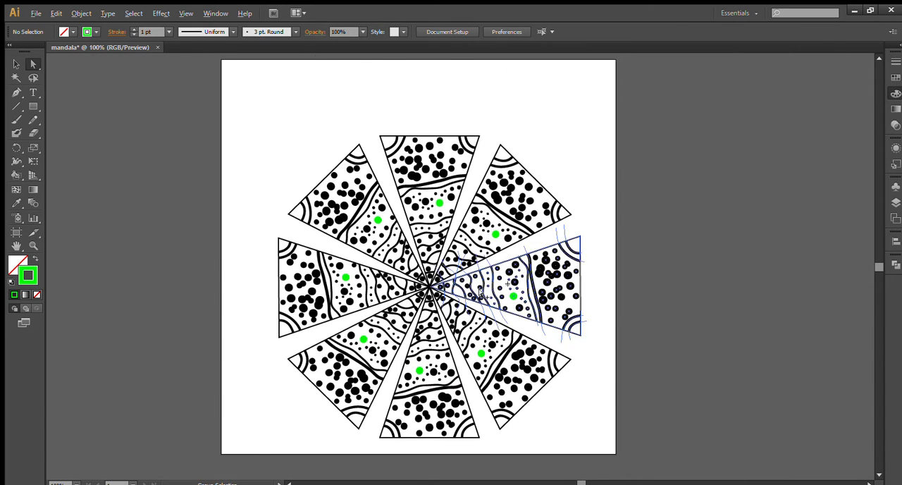
- Open the mandala symbol for editing and recolour the three wavy lines in its upper half magenta
{"action": "scroll", "coordinate": [476, 293], "scroll_direction": "up", "scroll_amount": 1}
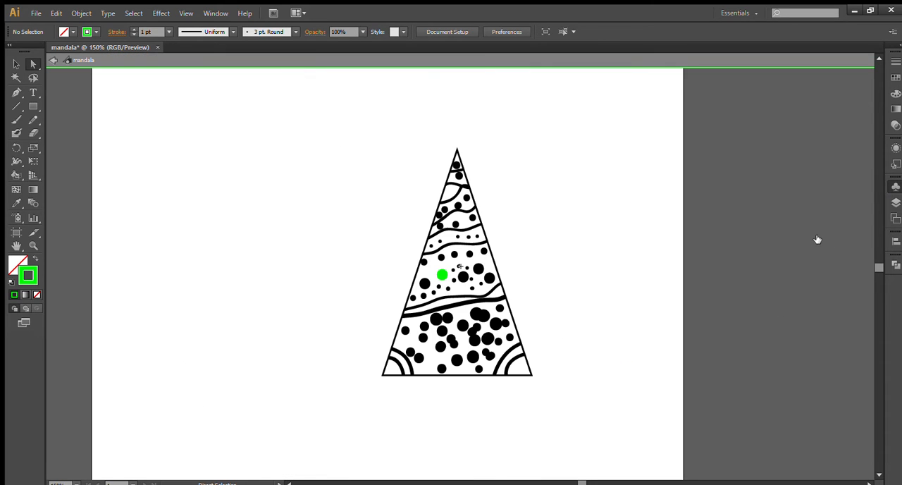
{"action": "scroll", "coordinate": [449, 253], "scroll_direction": "up", "scroll_amount": 1}
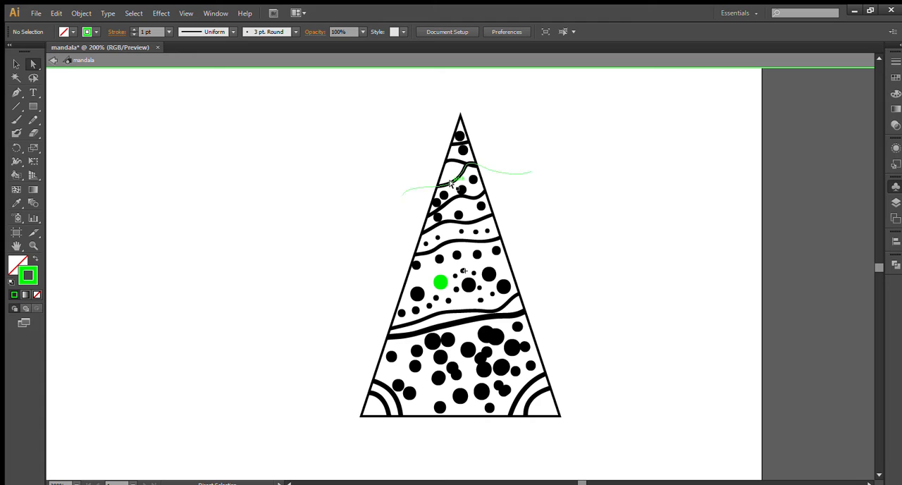
{"action": "left_click", "coordinate": [457, 199]}
{"action": "left_click", "coordinate": [461, 220], "text": "shift"}
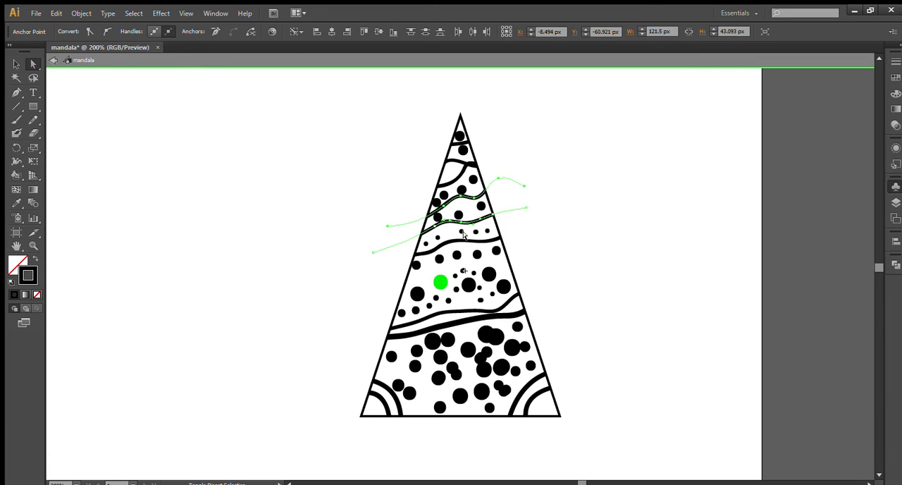
{"action": "left_click", "coordinate": [463, 239], "text": "shift"}
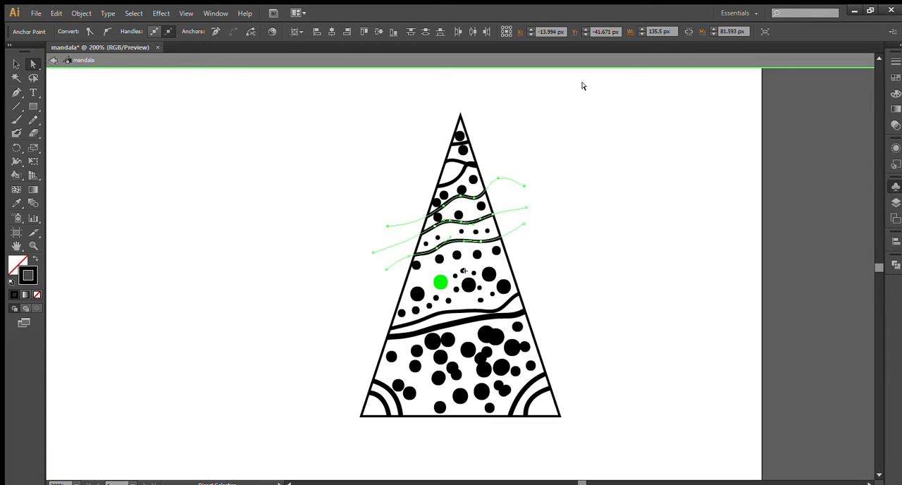
{"action": "left_click", "coordinate": [897, 95]}
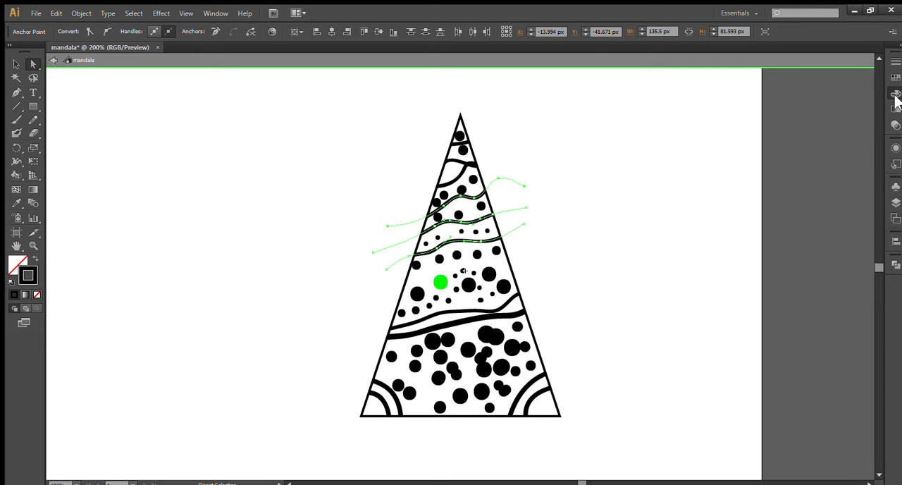
{"action": "left_click", "coordinate": [850, 182]}
- Recolour the four large black dots around the green dot in the wedge's middle section brown
{"action": "left_click", "coordinate": [491, 276]}
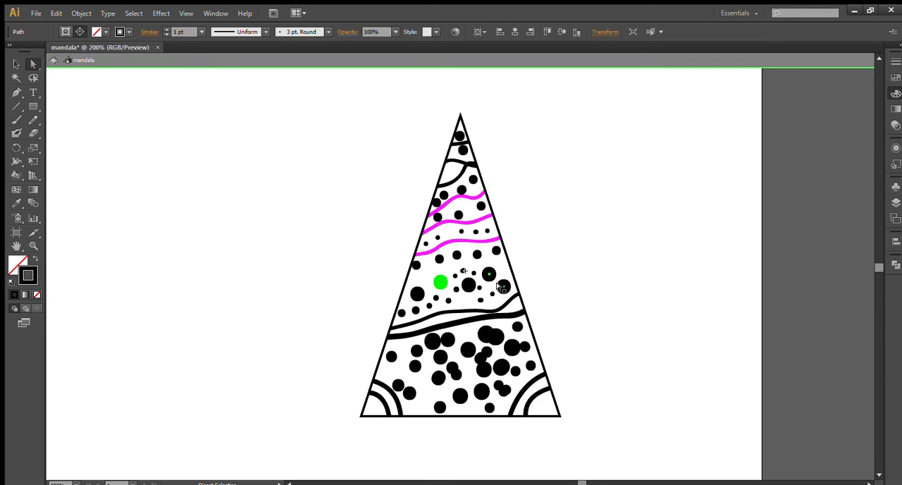
{"action": "left_click", "coordinate": [465, 283], "text": "shift"}
{"action": "left_click", "coordinate": [417, 293], "text": "shift"}
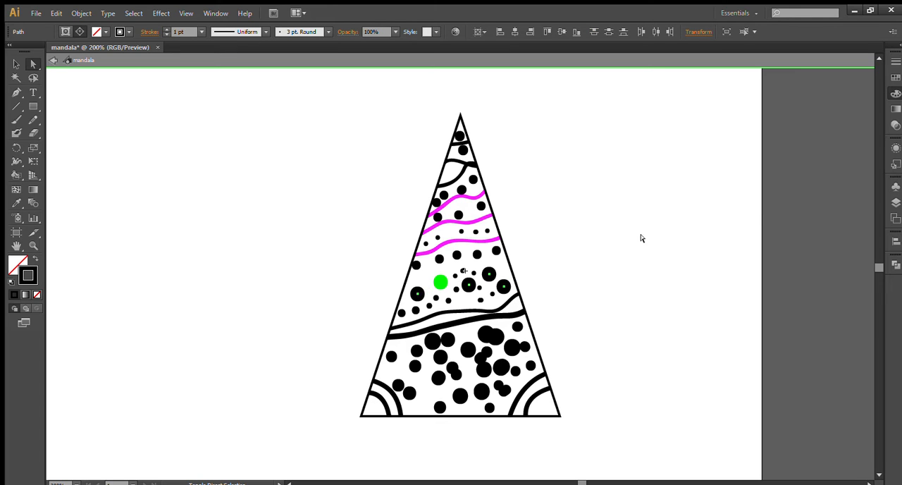
{"action": "left_click", "coordinate": [769, 196]}
- Recolour the thick wavy line between the wedge's middle and lower sections dark blue
{"action": "left_click", "coordinate": [446, 338]}
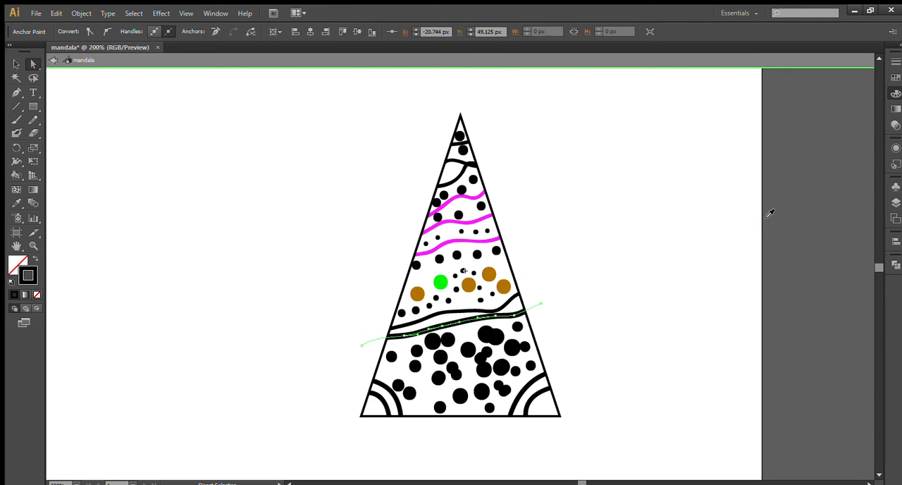
{"action": "left_click", "coordinate": [809, 205]}
{"action": "left_click", "coordinate": [833, 206]}
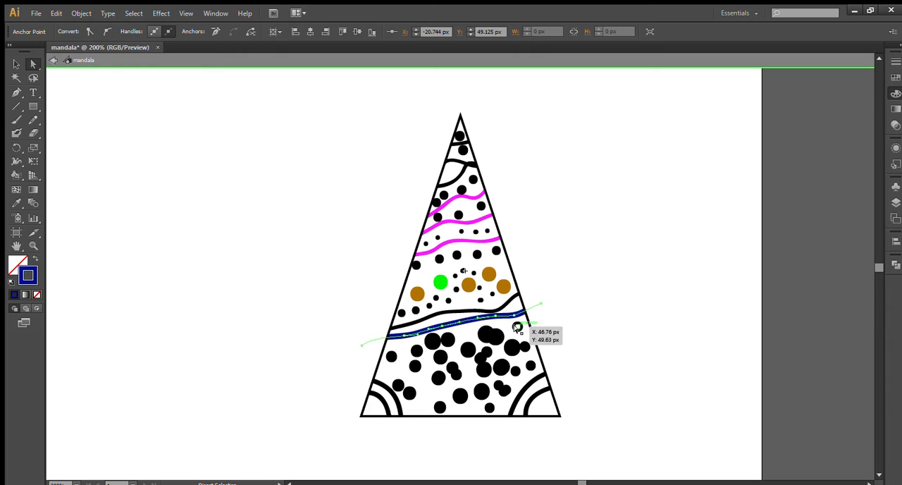
- Recolour four dots just below the thick dark blue line light blue
{"action": "left_click", "coordinate": [444, 343]}
{"action": "left_click", "coordinate": [427, 343], "text": "shift"}
{"action": "left_click", "coordinate": [437, 355], "text": "shift"}
{"action": "left_click", "coordinate": [479, 357], "text": "shift"}
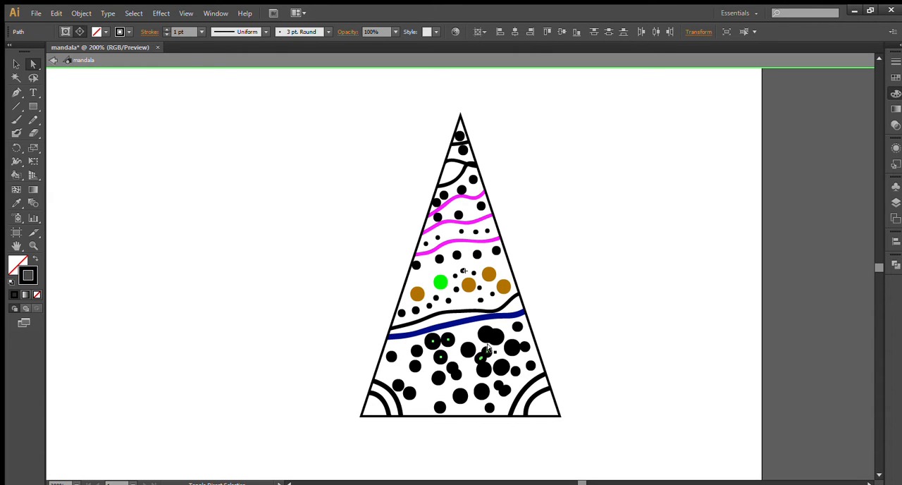
{"action": "left_click", "coordinate": [809, 178]}
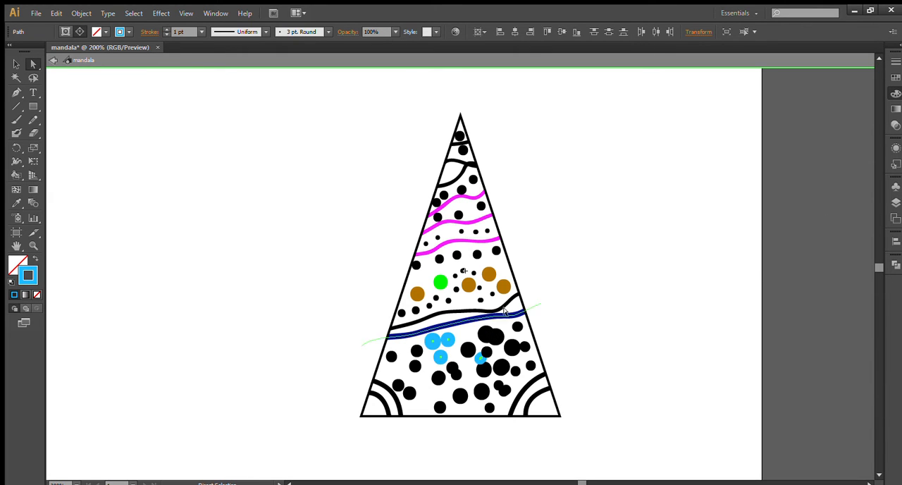
- Recolour the S-shaped curve near the wedge's tip and the two dots just beneath it bright blue
{"action": "scroll", "coordinate": [503, 303], "scroll_direction": "up", "scroll_amount": 1}
{"action": "left_click", "coordinate": [439, 132]}
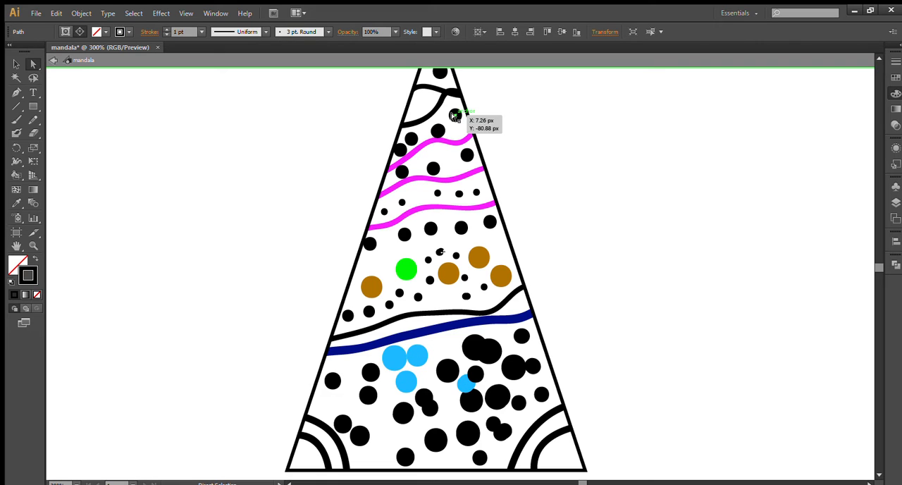
{"action": "left_click", "coordinate": [455, 115], "text": "shift"}
{"action": "left_click", "coordinate": [440, 103], "text": "shift"}
{"action": "left_click", "coordinate": [438, 131], "text": "shift"}
{"action": "left_click", "coordinate": [800, 161]}
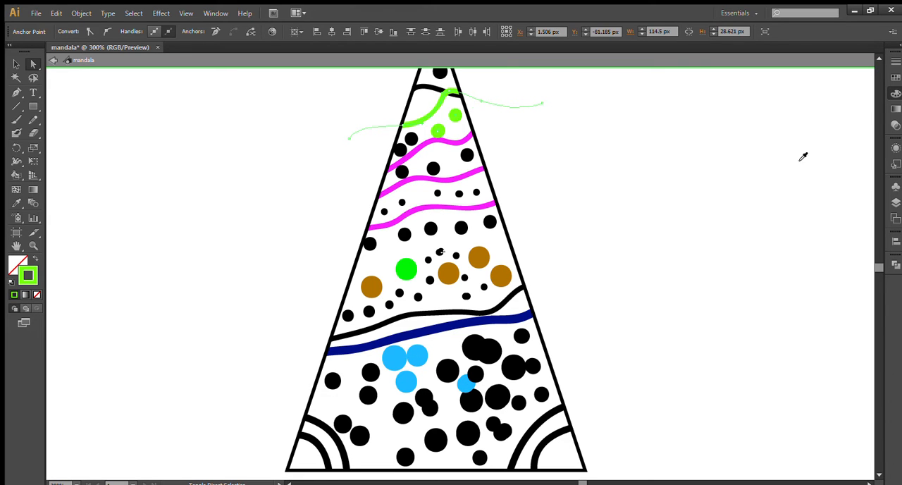
{"action": "left_click", "coordinate": [801, 157]}
{"action": "left_click", "coordinate": [833, 190]}
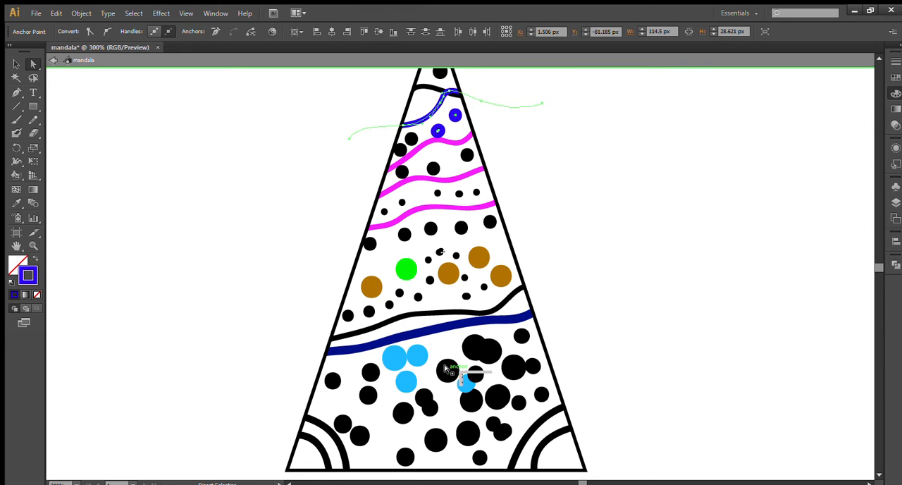
- Recolour eight black dots scattered across the wedge's lower section pink, and clear the selection
{"action": "left_click", "coordinate": [475, 349]}
{"action": "left_click", "coordinate": [489, 351], "text": "shift"}
{"action": "left_click", "coordinate": [512, 368], "text": "shift"}
{"action": "left_click", "coordinate": [496, 397], "text": "shift"}
{"action": "left_click", "coordinate": [429, 408], "text": "shift"}
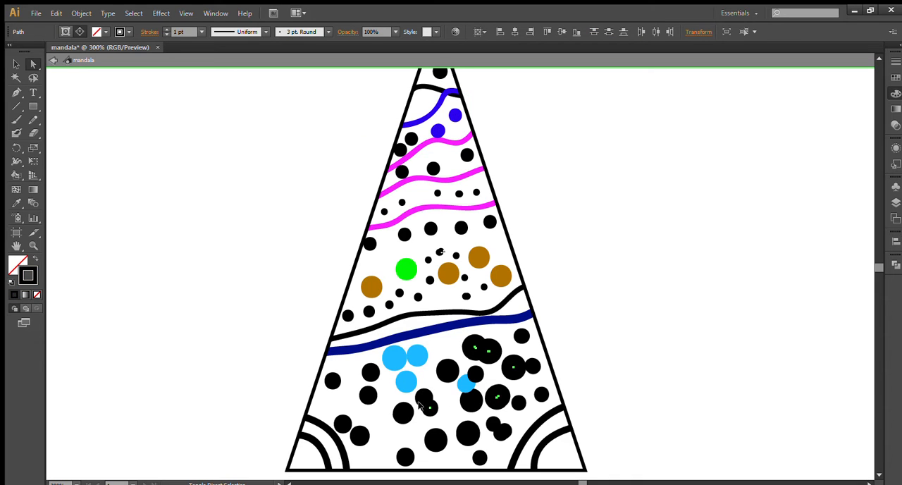
{"action": "left_click", "coordinate": [403, 413], "text": "shift"}
{"action": "left_click", "coordinate": [369, 394], "text": "shift"}
{"action": "left_click", "coordinate": [371, 372], "text": "shift"}
{"action": "left_click_drag", "start_coordinate": [817, 199], "coordinate": [856, 175]}
{"action": "key", "text": "ctrl+shift+a"}
- Return from symbol editing to the artboard and view the recoloured mandala
{"action": "key", "text": "ctrl+minus"}
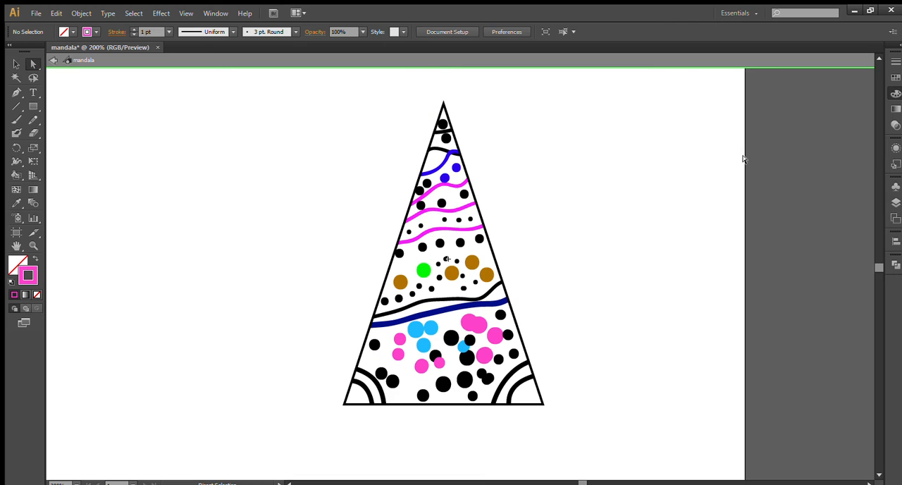
{"action": "left_click", "coordinate": [54, 60]}
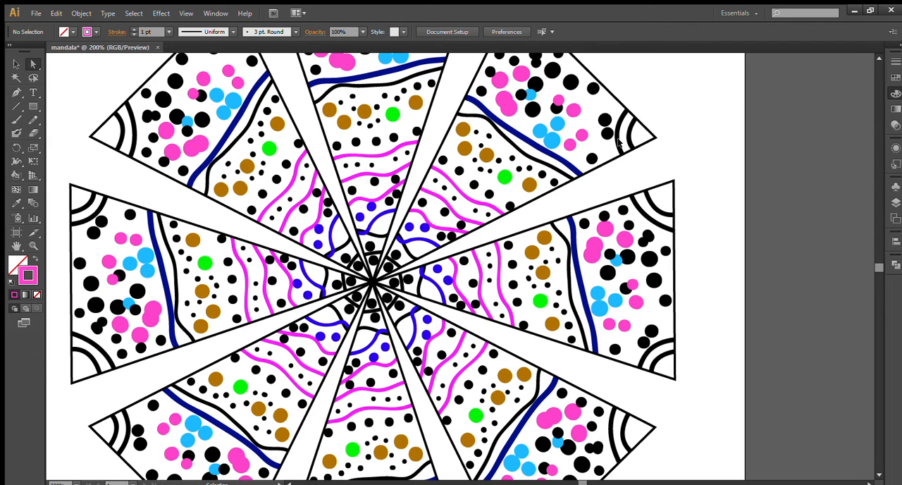
{"action": "key", "text": "ctrl+0"}
{"action": "key", "text": "ctrl+equal"}
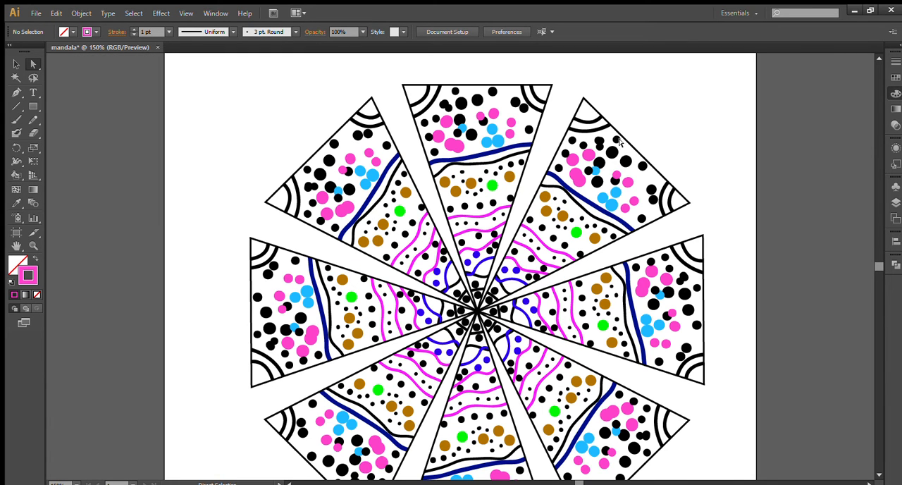
{"action": "scroll", "coordinate": [537, 195], "scroll_direction": "down", "scroll_amount": 1}
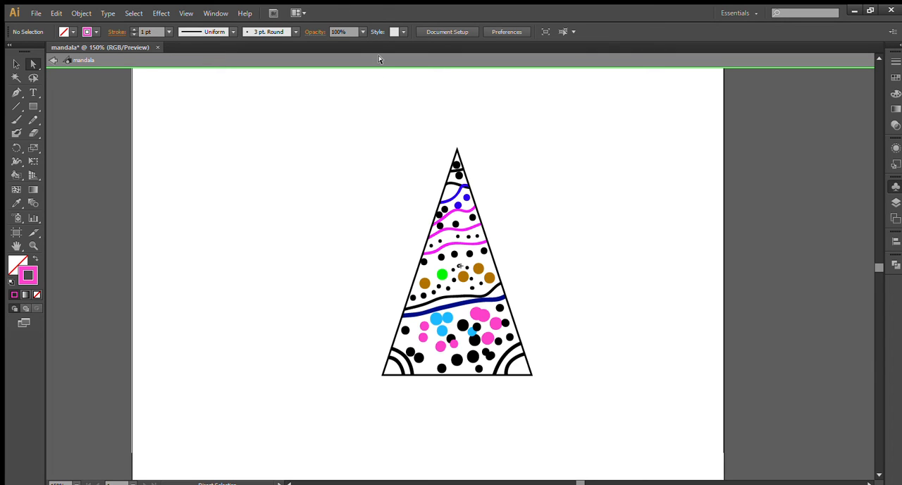
- Remove the stroke from the triangular outline inside the mandala symbol and return to the full mandala
{"action": "left_click", "coordinate": [448, 175]}
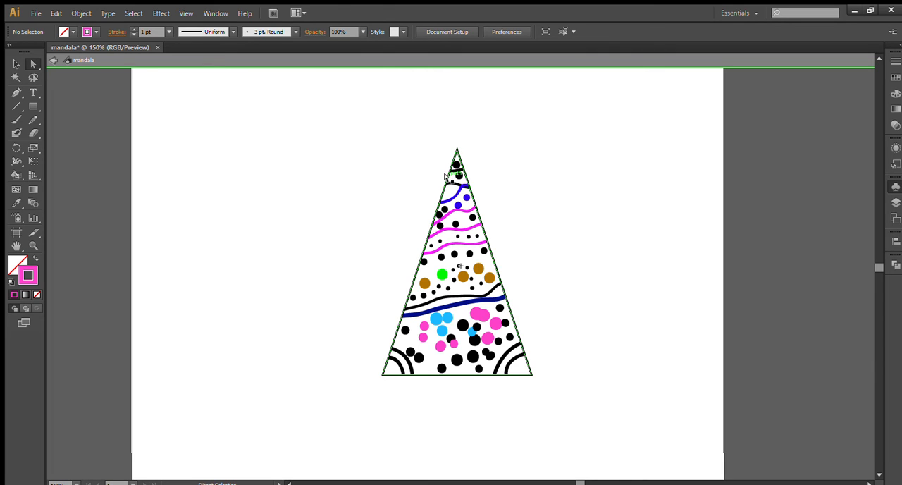
{"action": "left_click", "coordinate": [30, 278]}
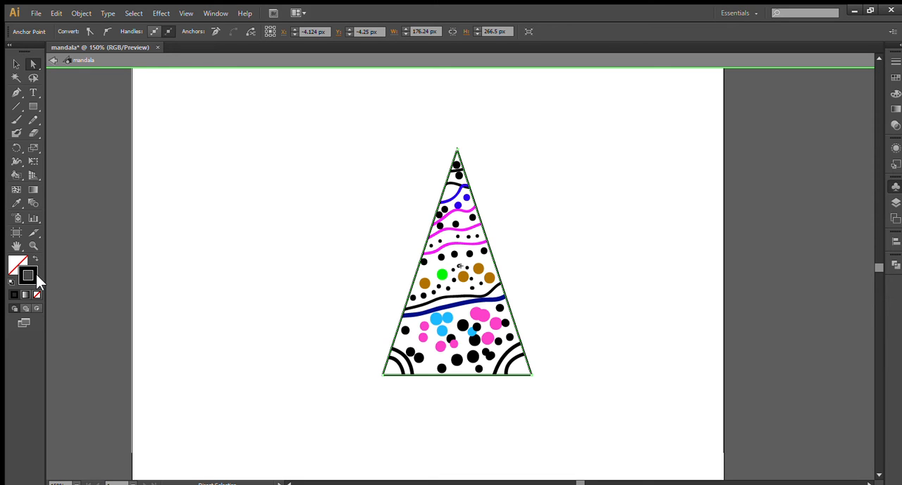
{"action": "left_click", "coordinate": [36, 295]}
{"action": "left_click", "coordinate": [337, 141]}
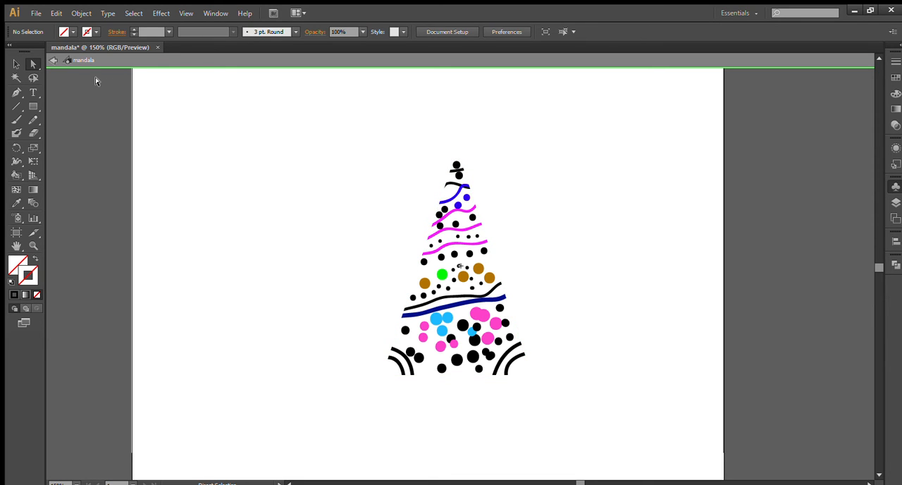
{"action": "left_click", "coordinate": [52, 62]}
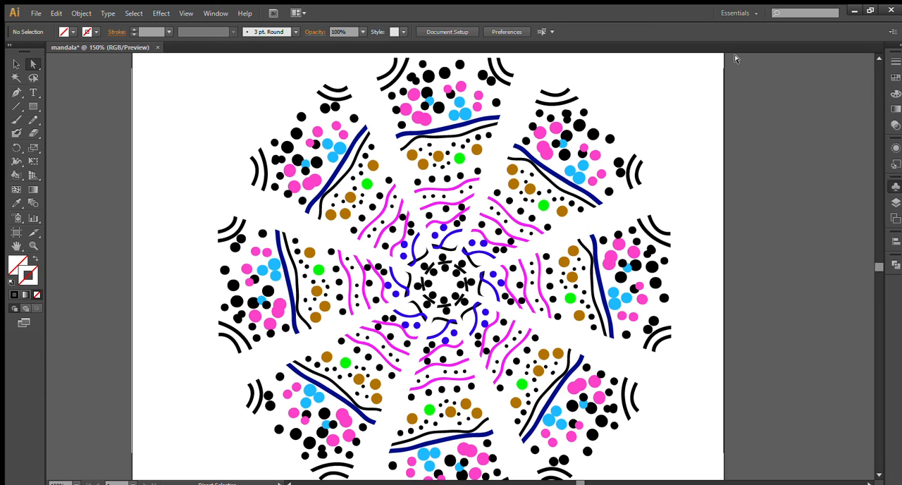
{"action": "key", "text": "alt"}
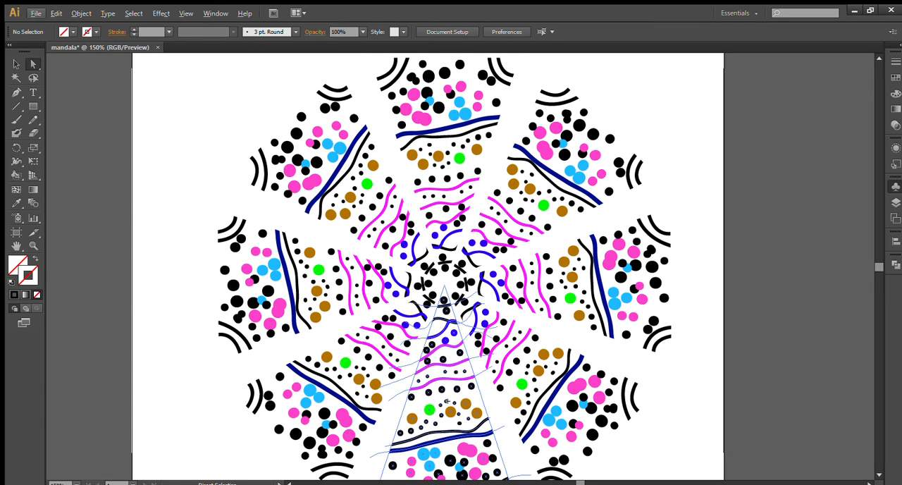
{"action": "left_click", "coordinate": [486, 484]}
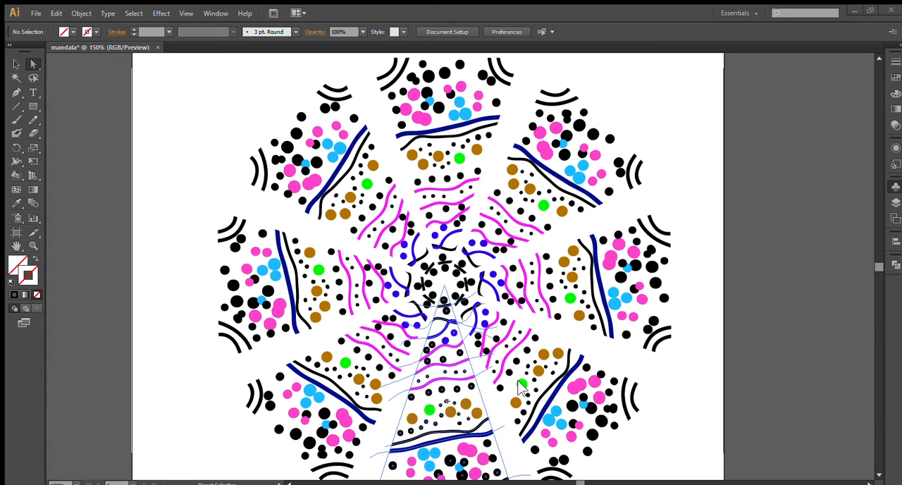